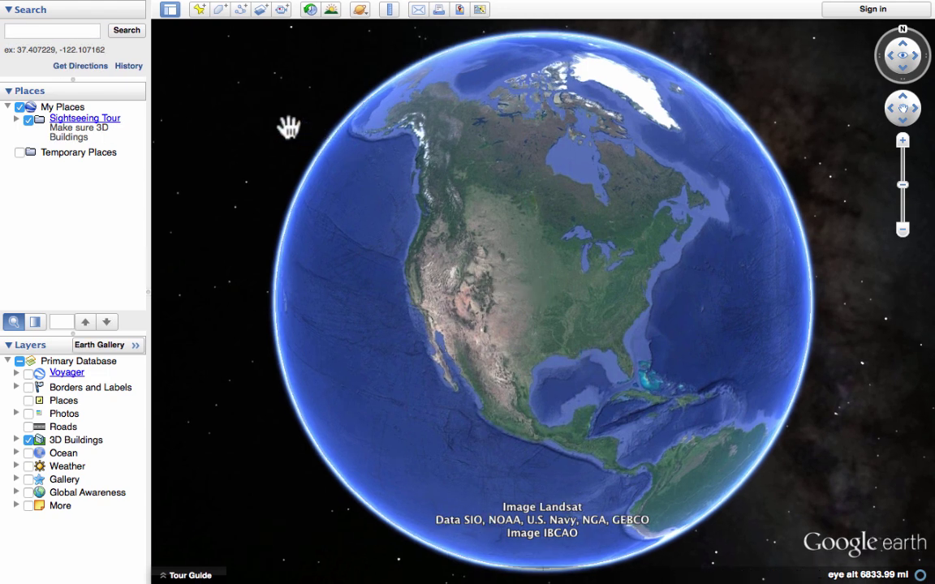
# - Hide the sidebar to enlarge the globe view, and bring it back
pyautogui.click(171, 11)
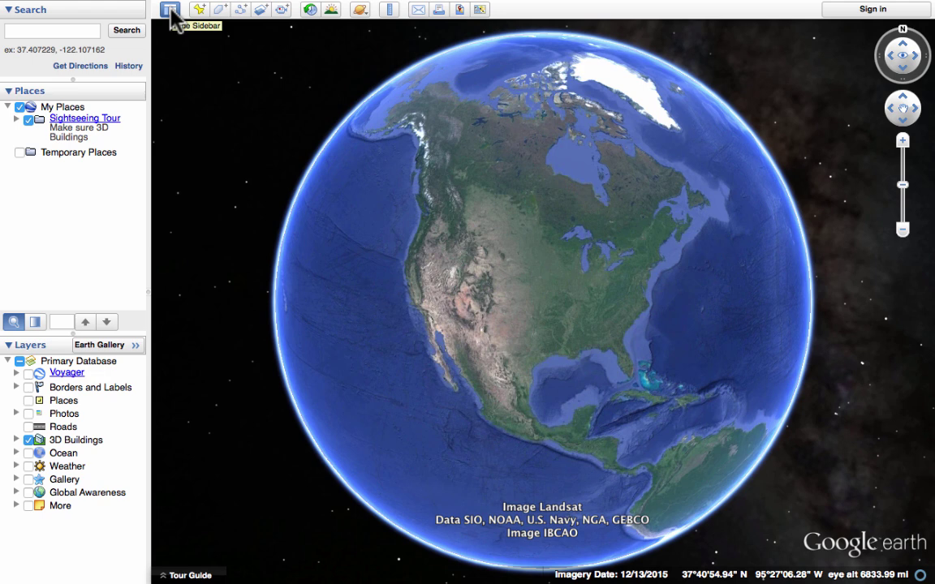
pyautogui.click(171, 11)
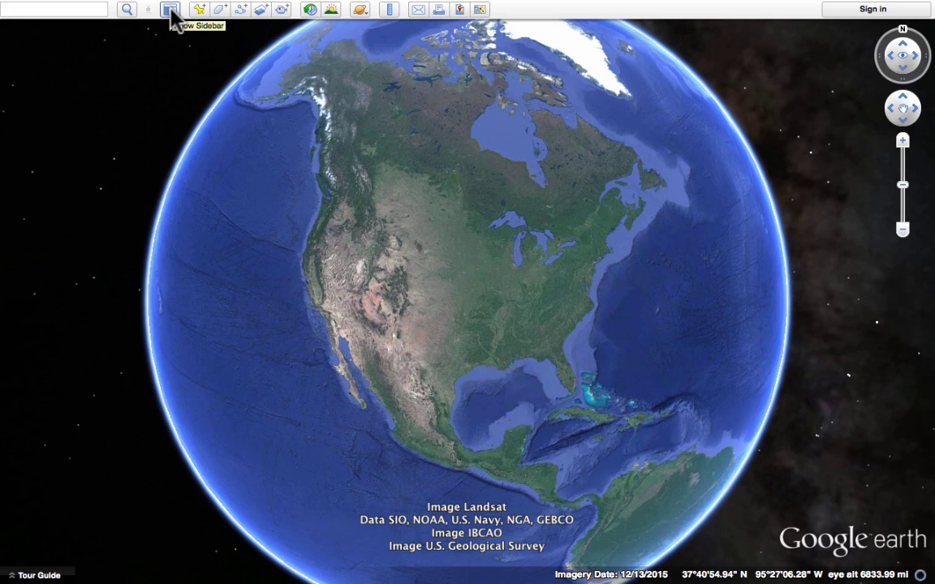
pyautogui.click(171, 10)
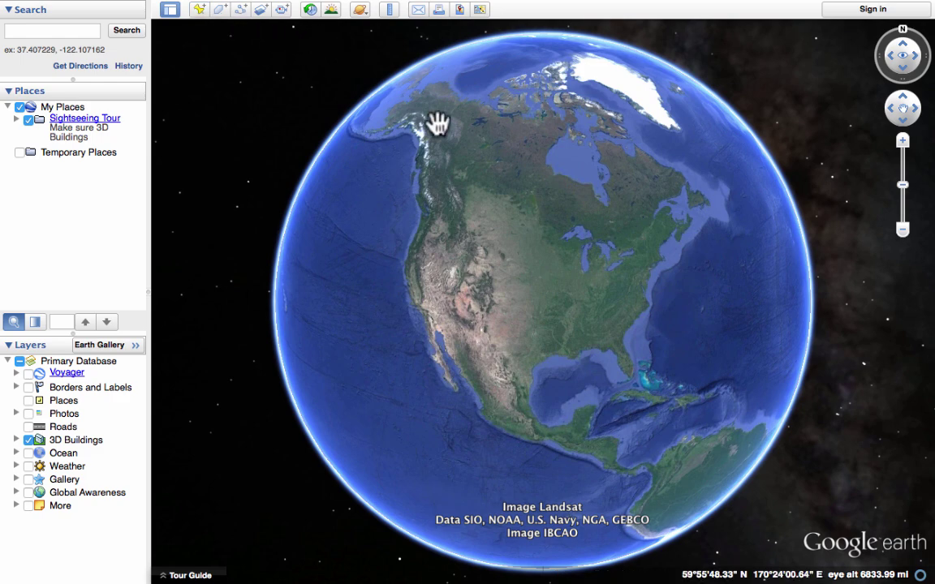
# - Search for Colonia Juárez using the first suggested match and fly to it
pyautogui.moveTo(563, 344); pyautogui.dragTo(534, 317)
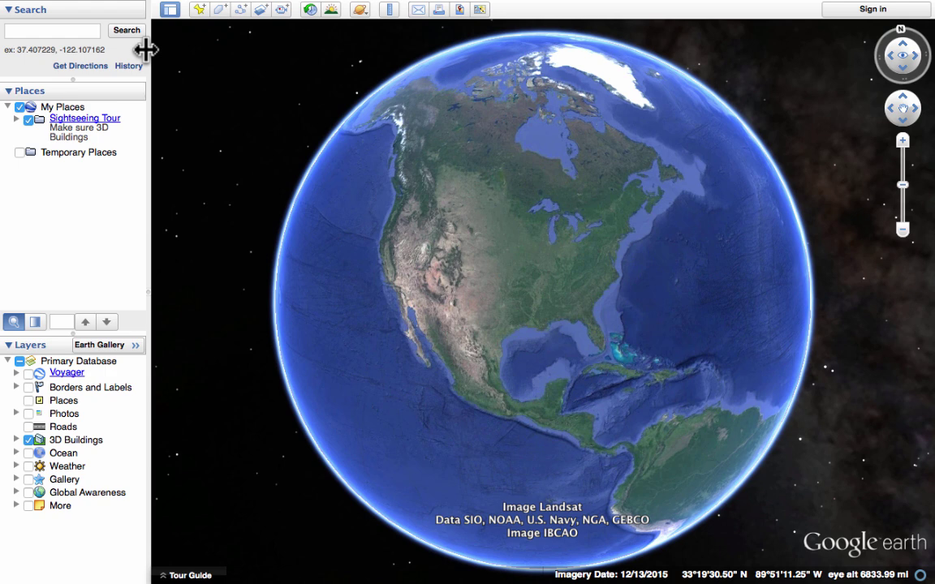
pyautogui.click(53, 33)
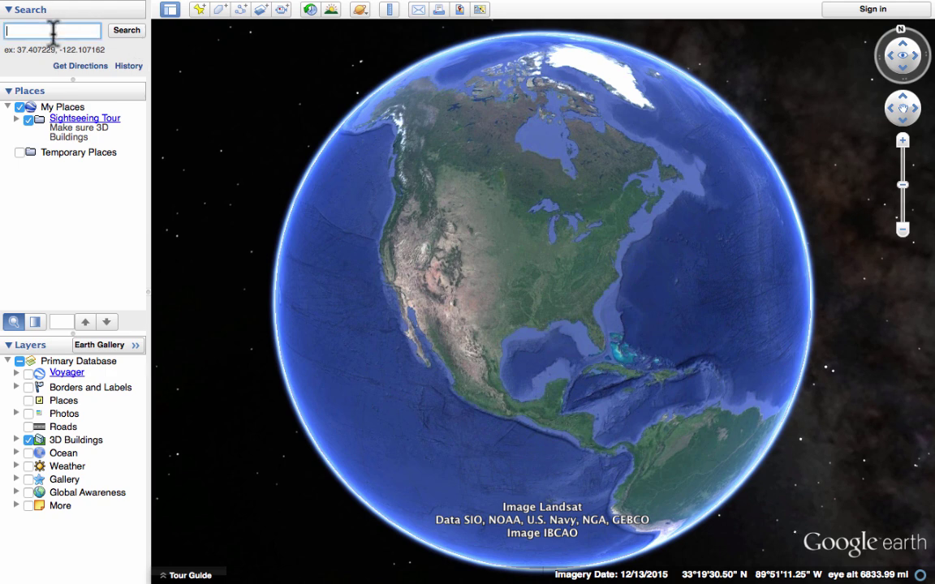
pyautogui.write('colonia')
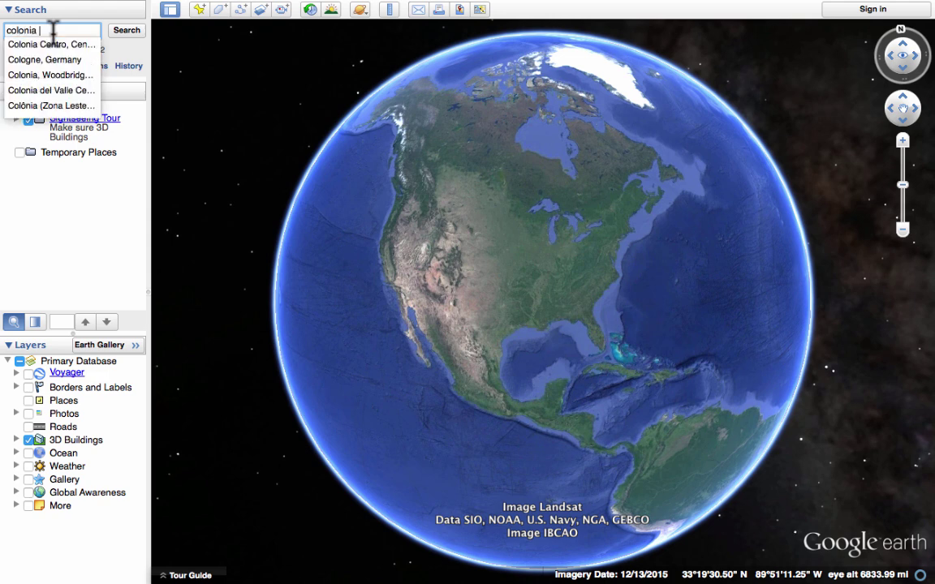
pyautogui.write(' juarez,')
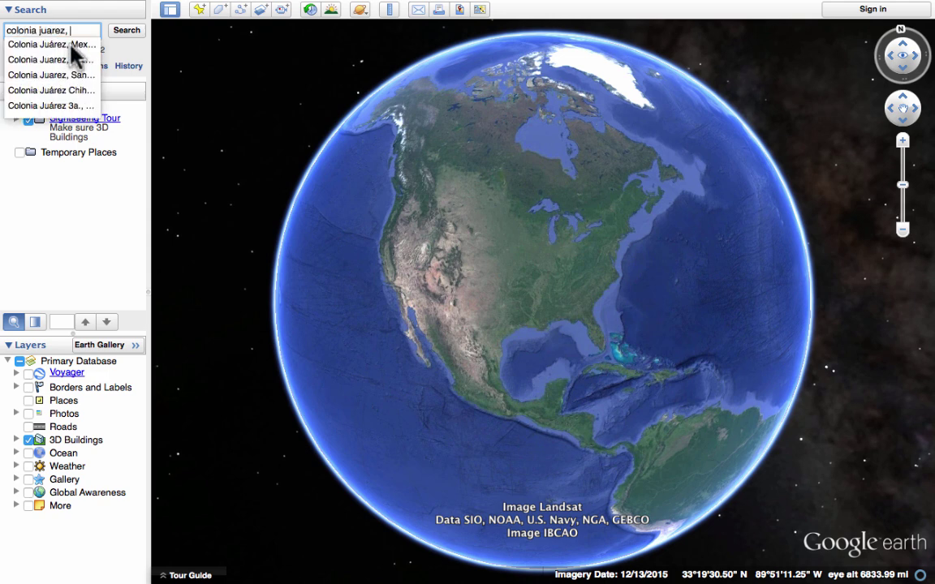
pyautogui.click(67, 46)
pyautogui.click(126, 32)
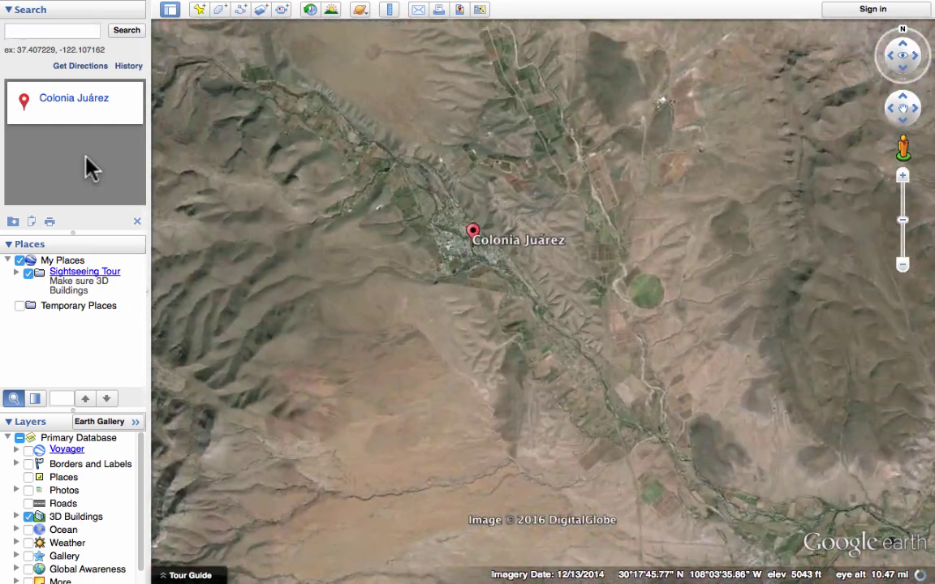
# - Add a placemark on the round green field east of Colonia Juárez, at 30°17'52.67"N, 108°2'9.18"W
pyautogui.click(199, 17)
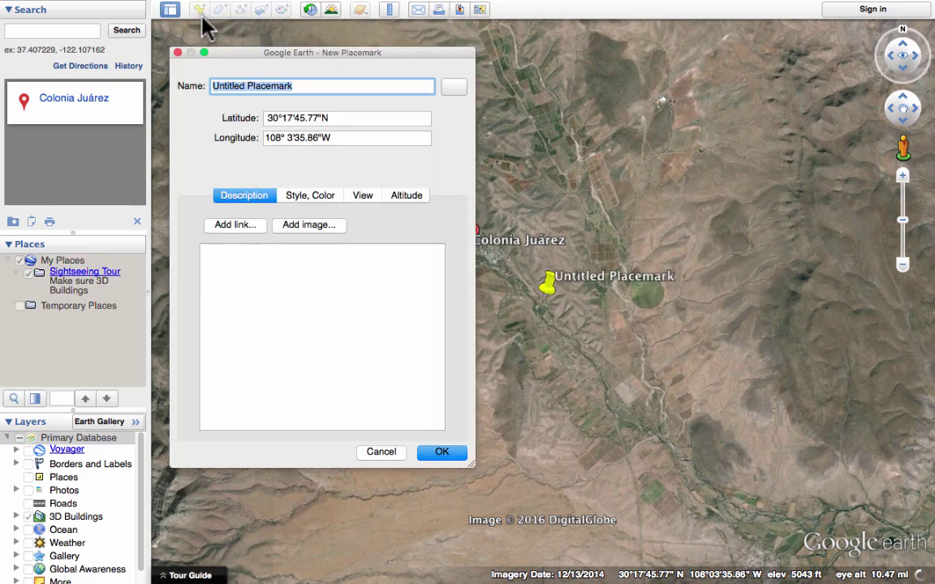
pyautogui.moveTo(241, 55); pyautogui.dragTo(166, 76)
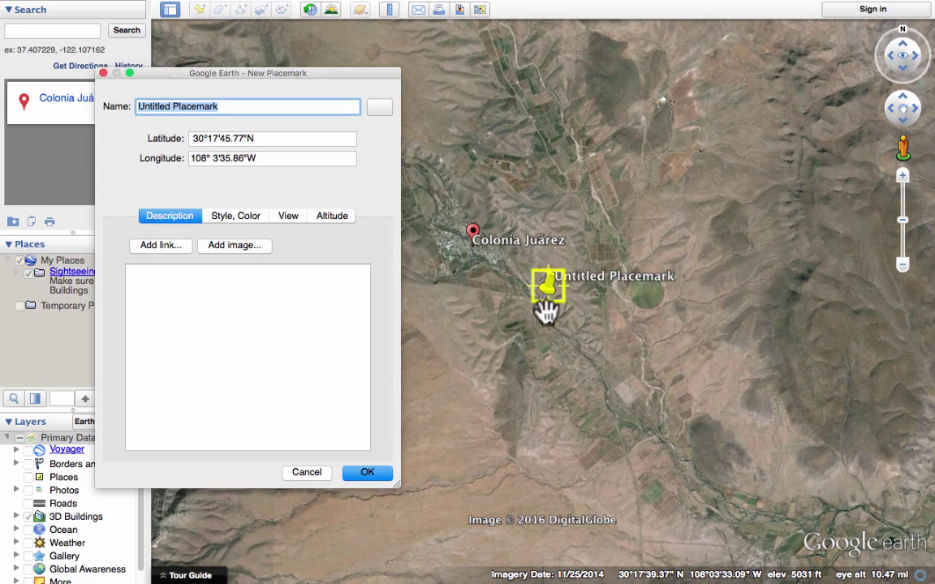
pyautogui.moveTo(549, 302); pyautogui.dragTo(498, 280)
pyautogui.moveTo(601, 343); pyautogui.dragTo(649, 304)
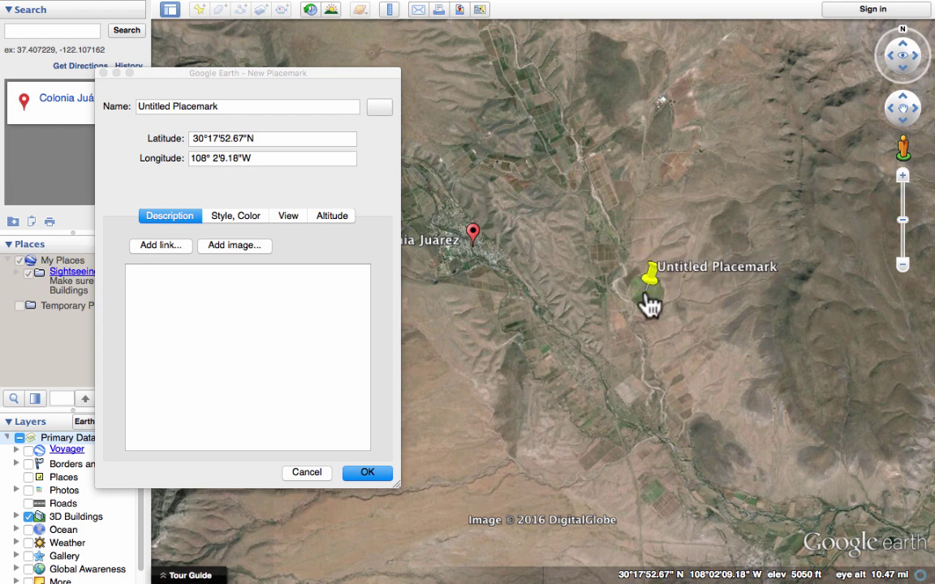
# - Name the placemark Dad's Birthplace and enter the filler description "asdfasdasdfasdfasdfasdf"
pyautogui.click(247, 106)
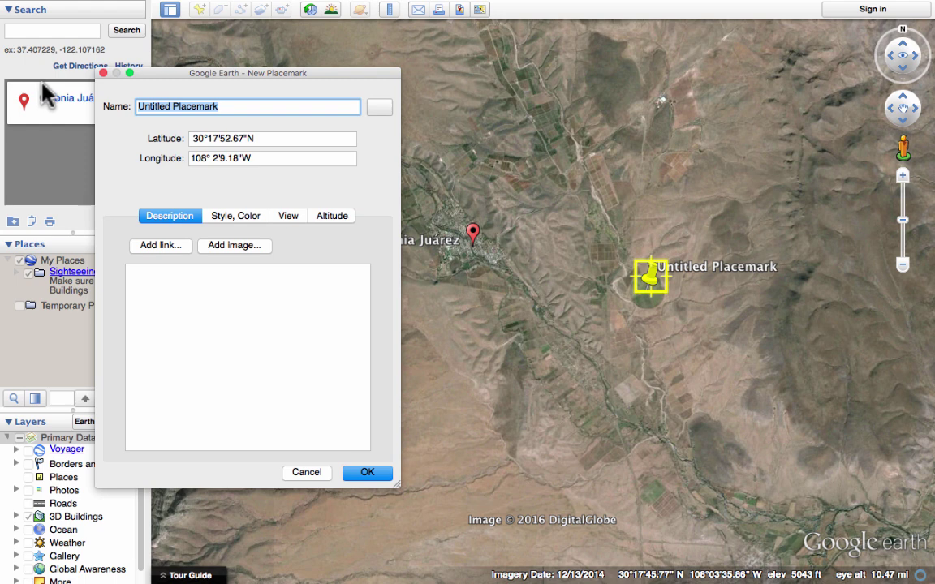
pyautogui.write("Dad's Birthplace")
pyautogui.click(226, 282)
pyautogui.write('asdfasd')
pyautogui.write('asdfasdfasdfasdf')
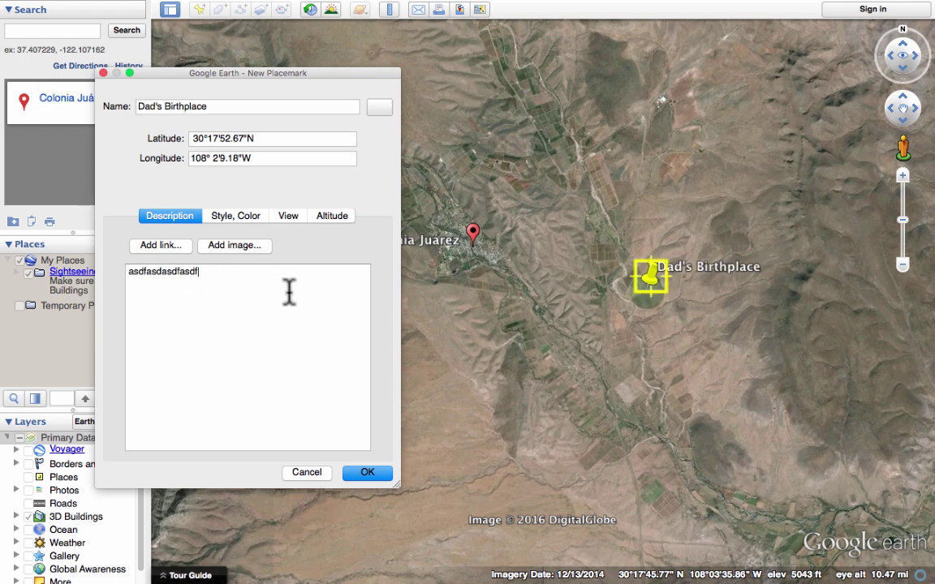
# - Review the placemark's style, view and altitude settings and save the placemark
pyautogui.click(241, 215)
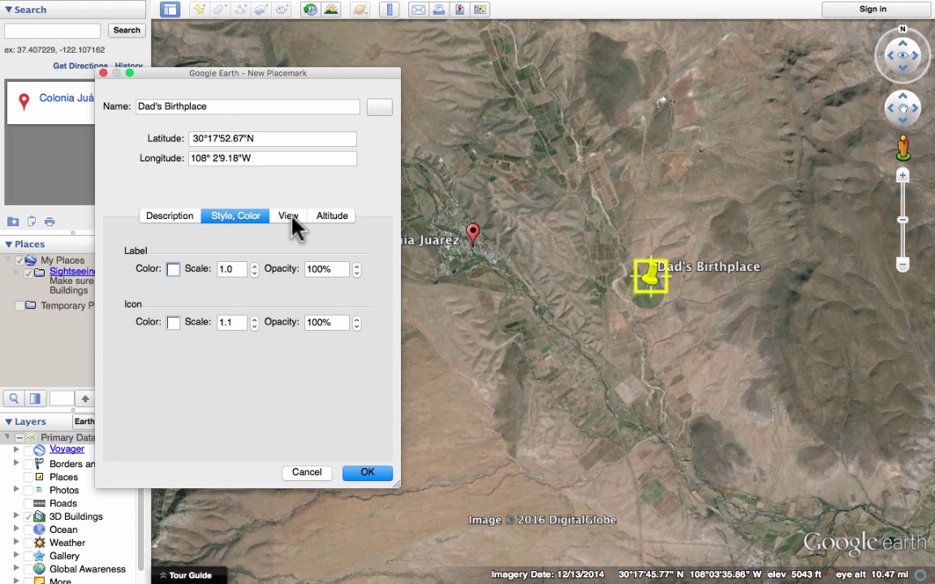
pyautogui.click(302, 218)
pyautogui.click(329, 215)
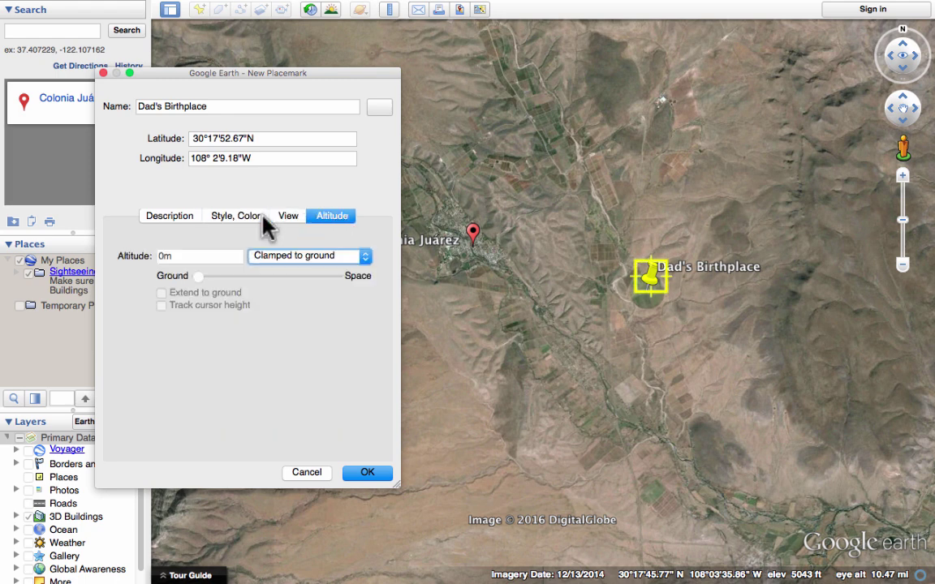
pyautogui.click(183, 217)
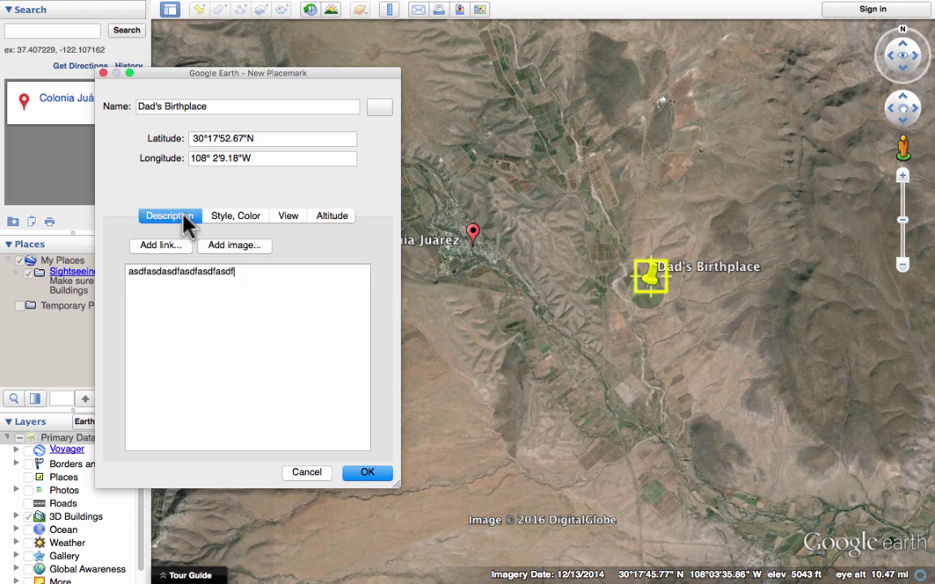
pyautogui.click(381, 476)
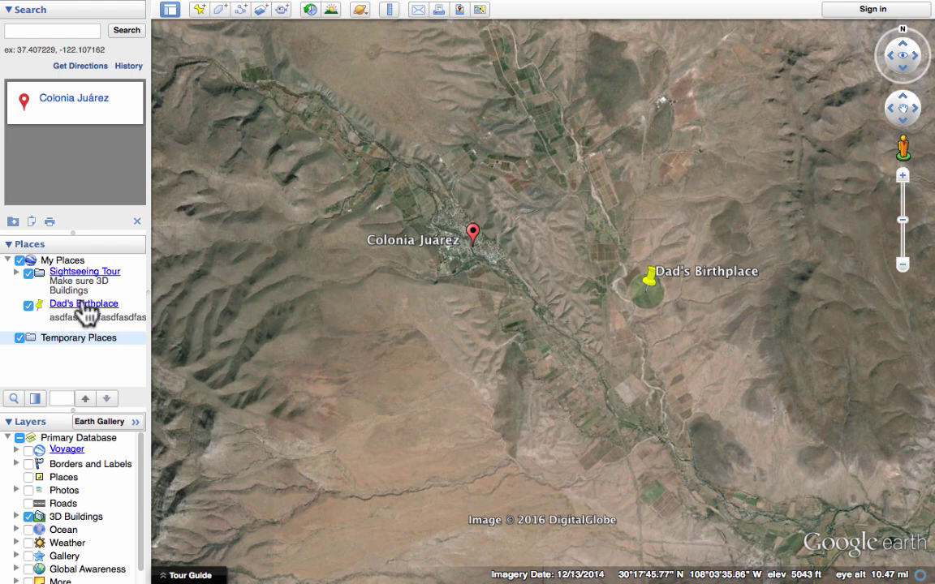
# - Draw a new six-point polygon northeast of Colonia Juárez that takes in the Dad's Birthplace placemark
pyautogui.click(219, 9)
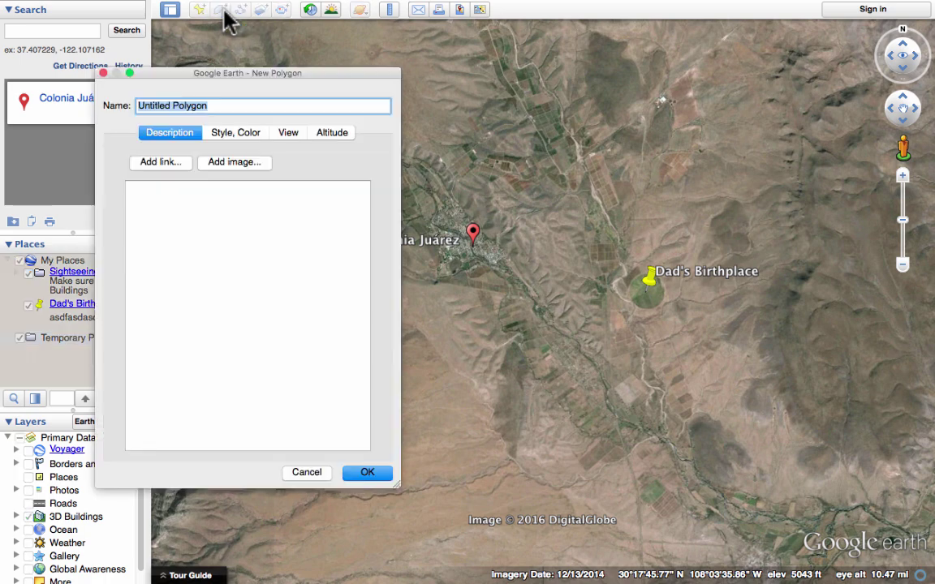
pyautogui.click(472, 129)
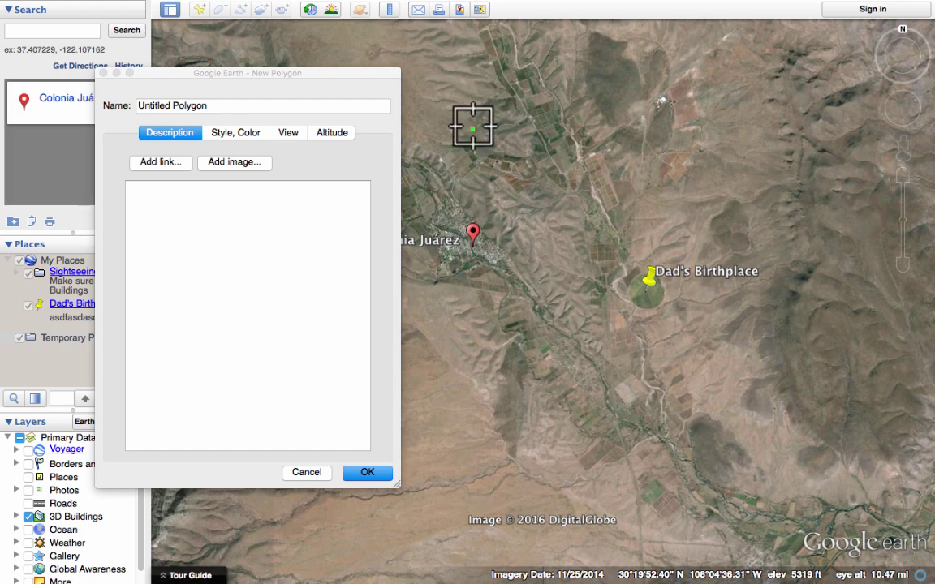
pyautogui.click(761, 69)
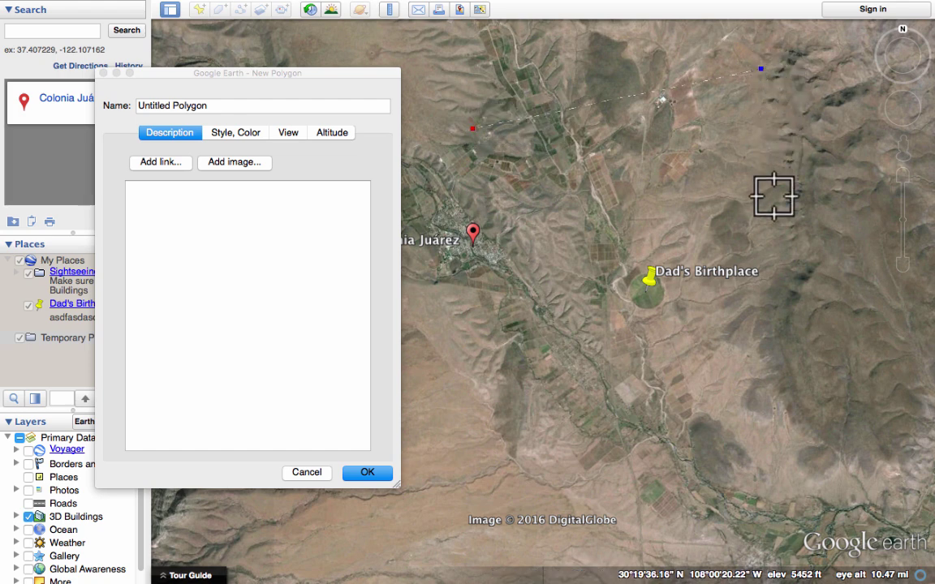
pyautogui.click(777, 337)
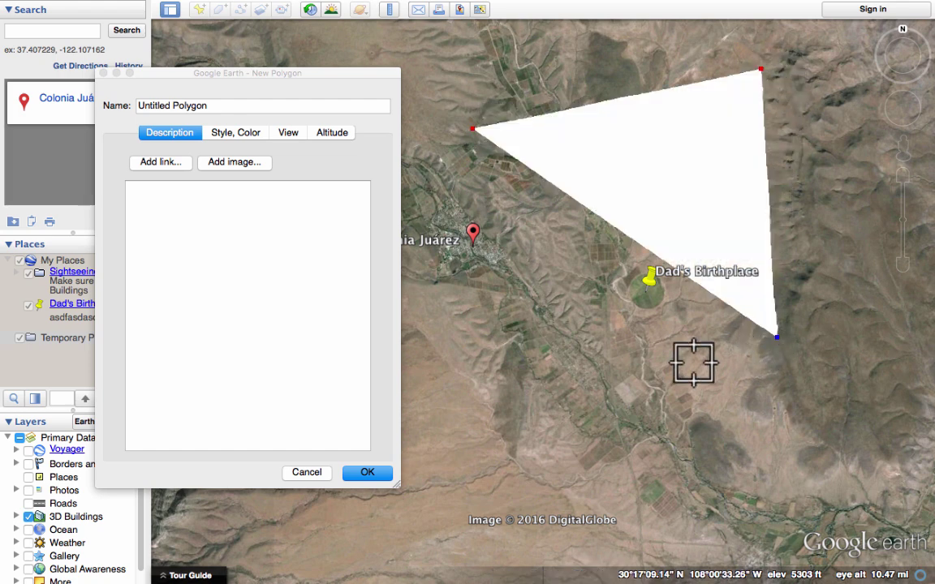
pyautogui.click(554, 281)
pyautogui.click(500, 223)
pyautogui.click(464, 177)
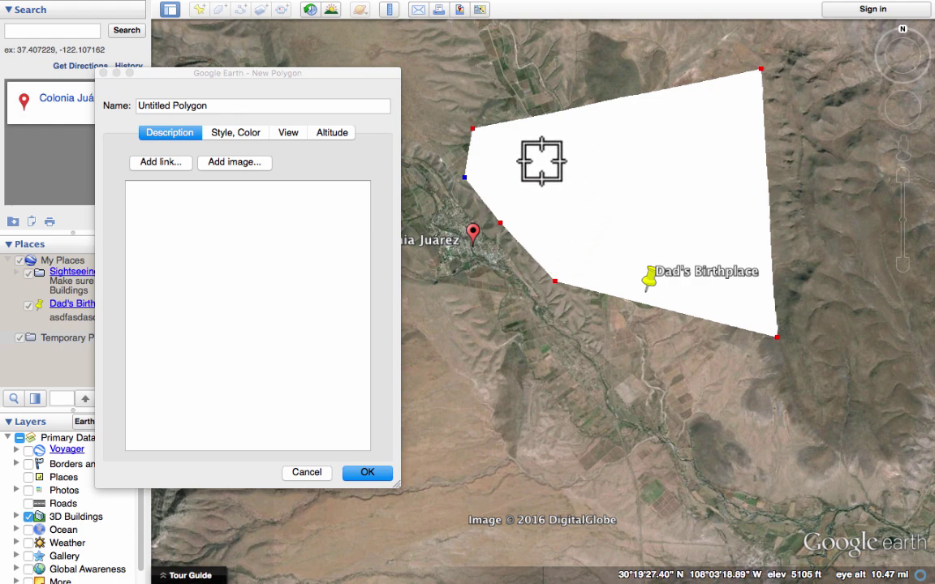
# - Name the polygon Family Property and save it with a pink area color
pyautogui.click(182, 106)
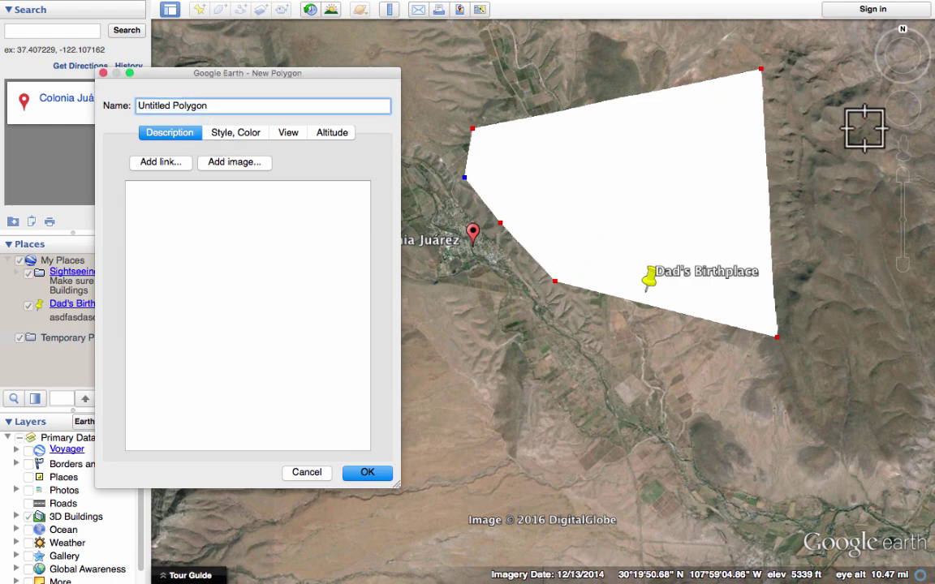
pyautogui.write('Family Property')
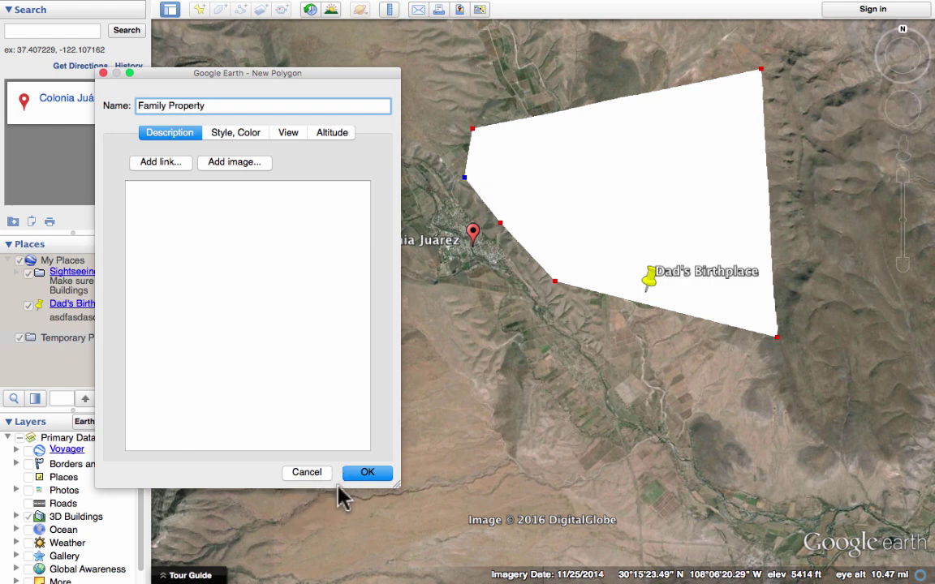
pyautogui.click(243, 136)
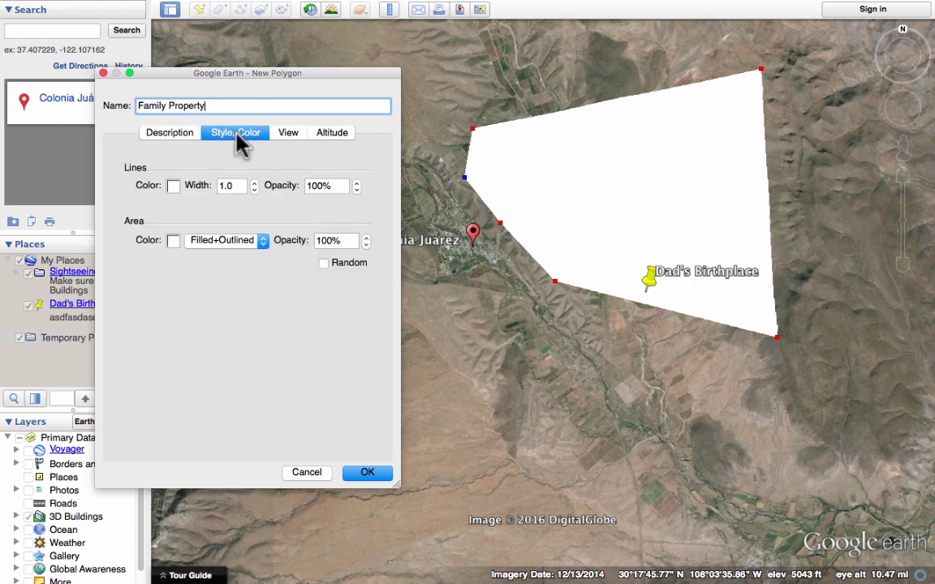
pyautogui.click(173, 241)
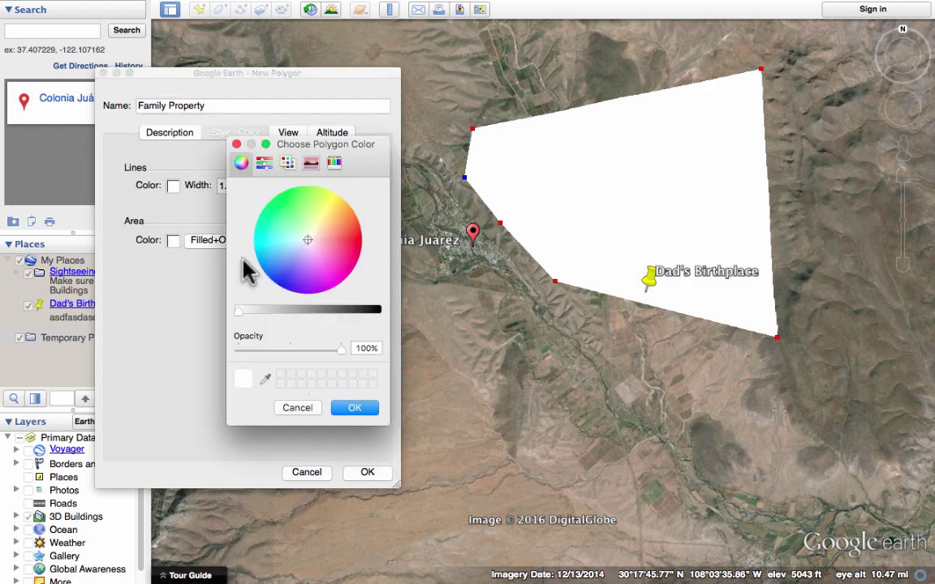
pyautogui.click(331, 260)
pyautogui.click(355, 408)
pyautogui.click(368, 471)
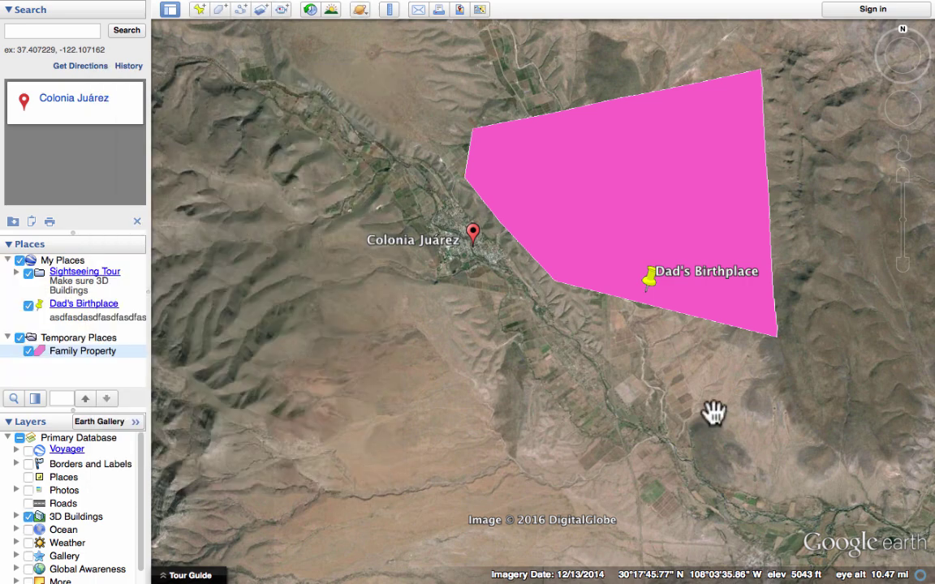
# - Draw a new five-point path running north of the pink polygon and down past its east side
pyautogui.scroll(-2, 545, 333)
pyautogui.scroll(-1, 546, 333)
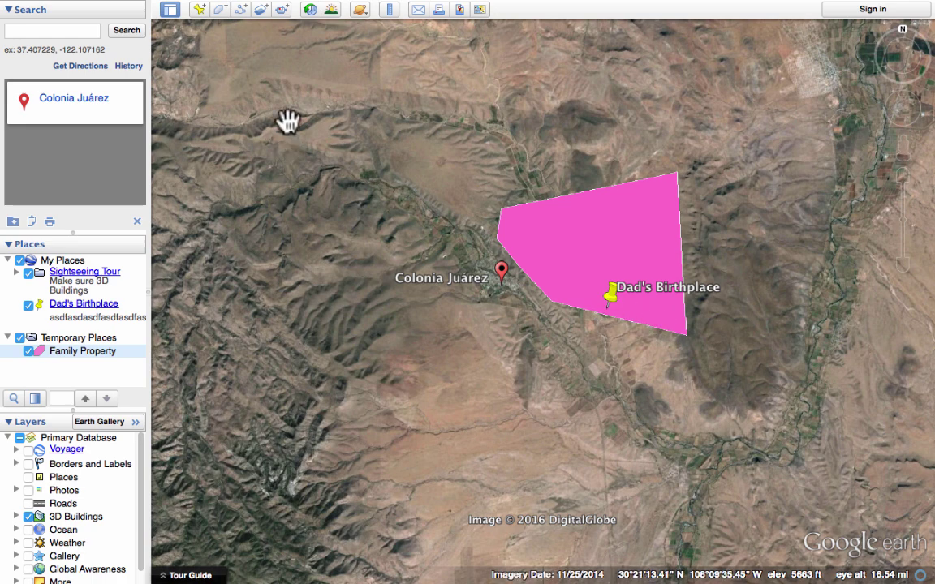
pyautogui.click(241, 10)
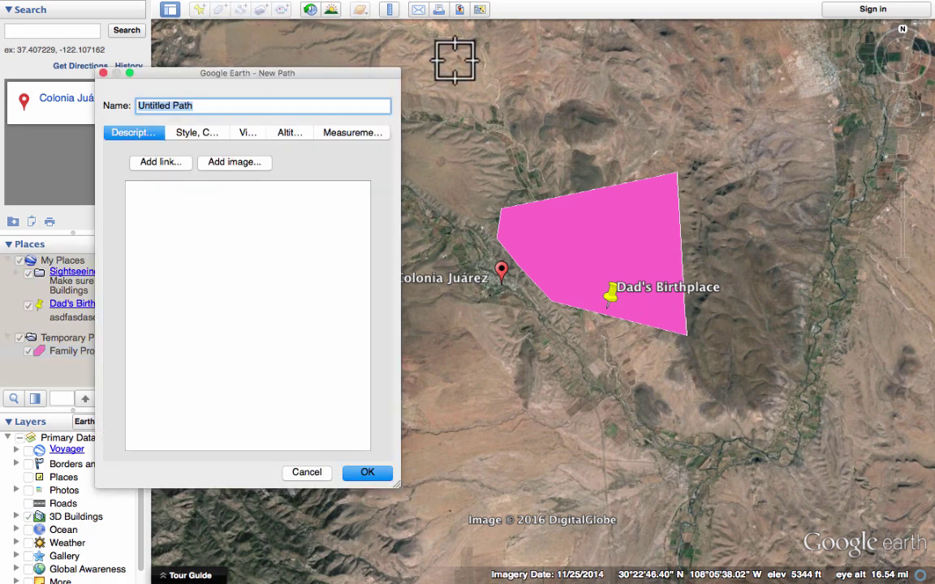
pyautogui.click(741, 87)
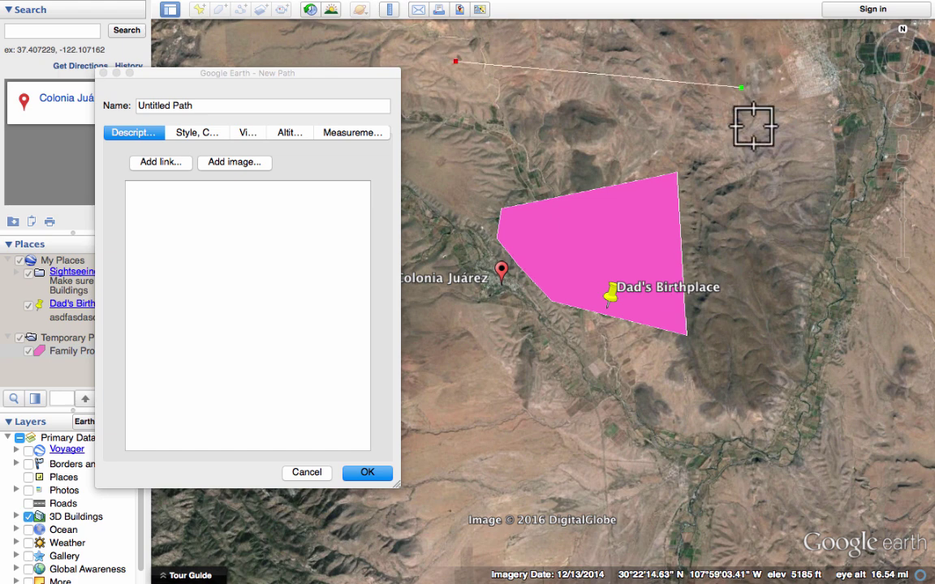
pyautogui.click(807, 254)
pyautogui.click(859, 338)
pyautogui.click(900, 353)
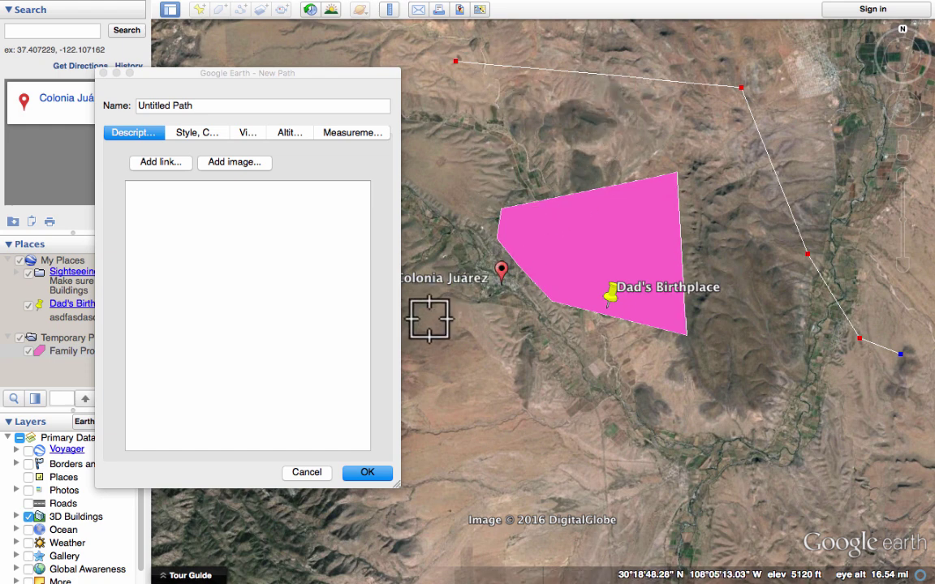
# - Set the path's line color to light blue and save the path under its default name
pyautogui.click(197, 133)
pyautogui.click(172, 186)
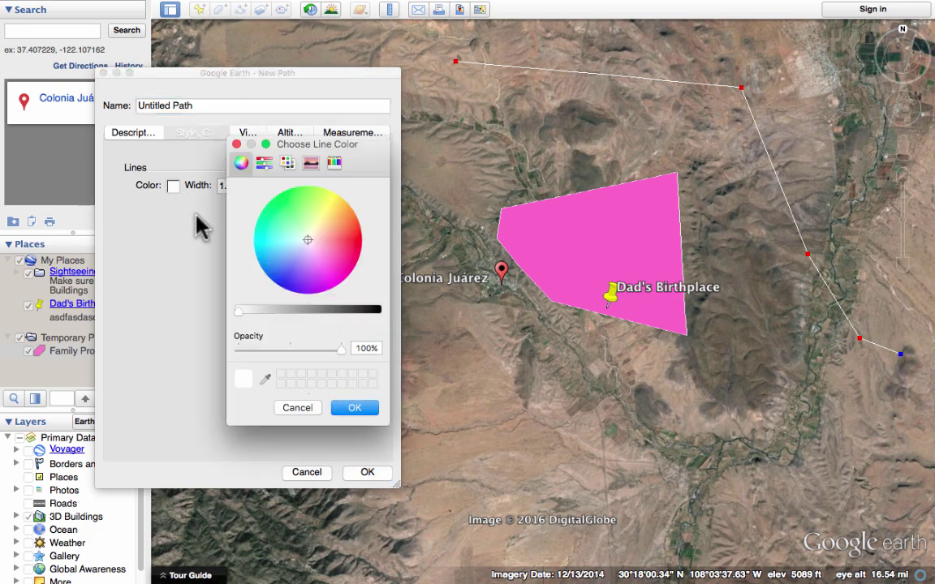
pyautogui.click(290, 247)
pyautogui.click(355, 407)
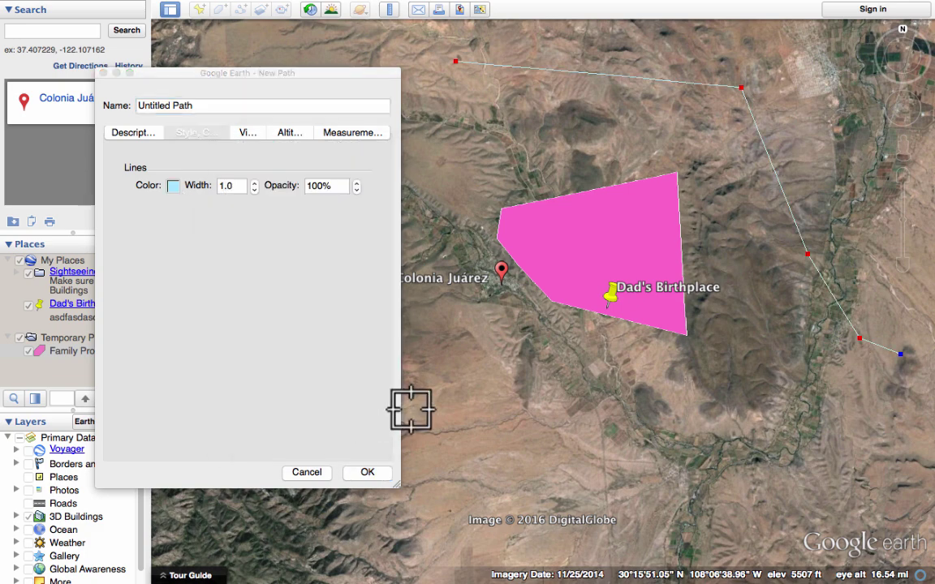
pyautogui.click(370, 472)
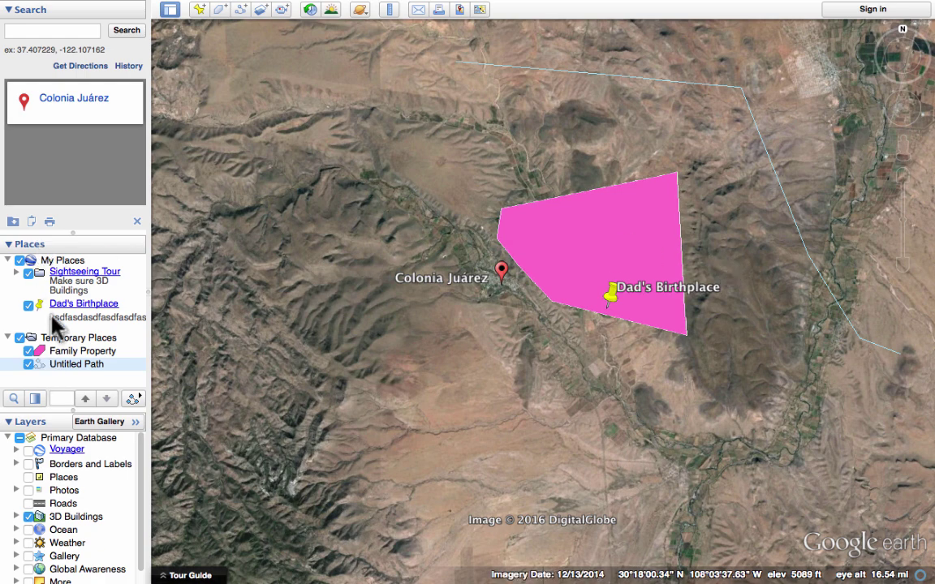
# - Create a new image overlay using the picture Panama_city_1.JPG from the Graphics I Use folder
pyautogui.click(259, 9)
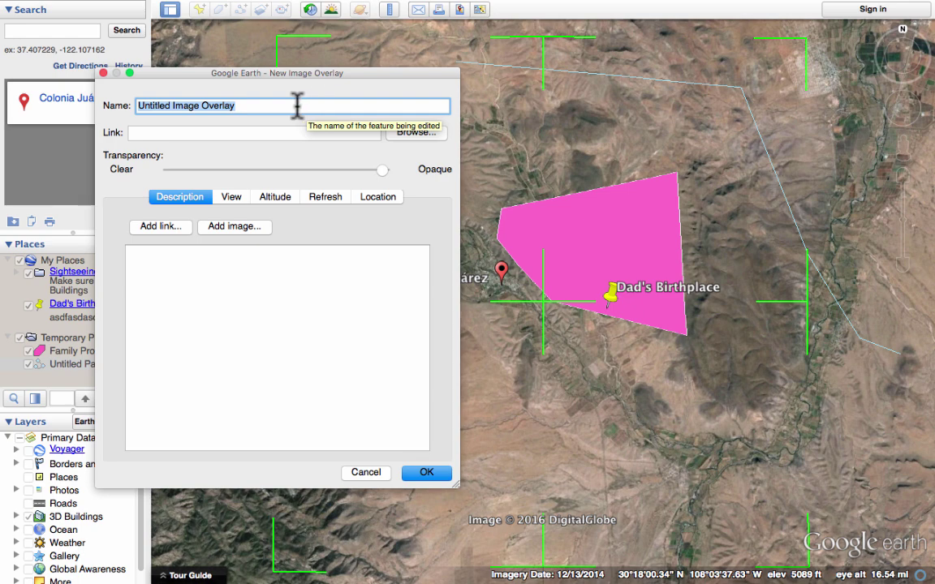
pyautogui.click(415, 133)
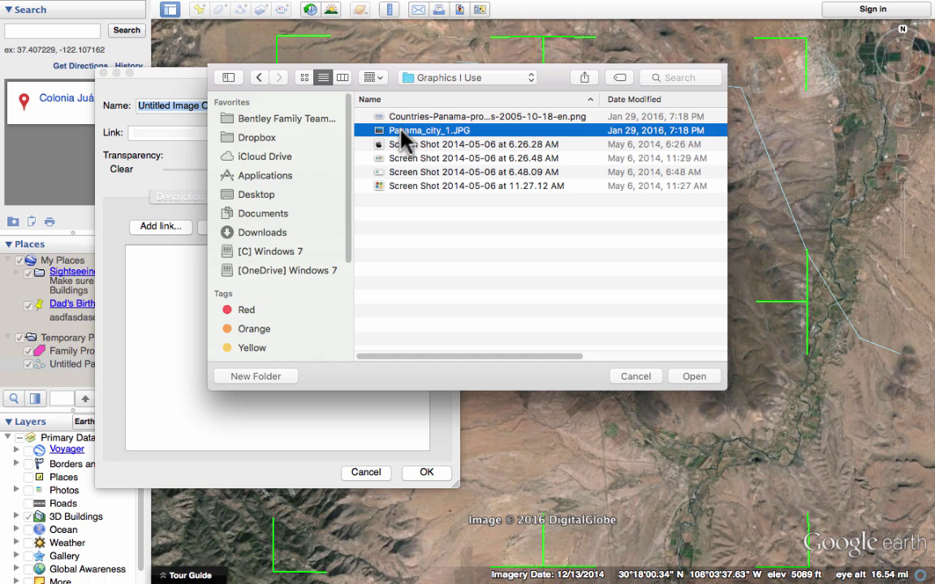
pyautogui.doubleClick(393, 130)
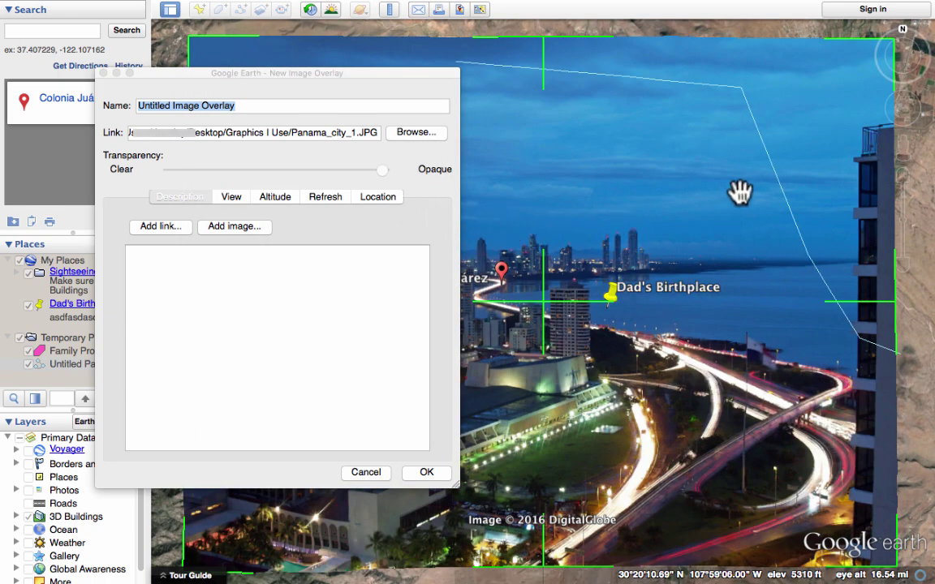
# - Resize the image overlay, place it southwest of the Colonia Juárez marker, and save it under its default name
pyautogui.moveTo(885, 93)
pyautogui.moveTo(857, 33); pyautogui.dragTo(828, 82)
pyautogui.scroll(-5, 782, 208)
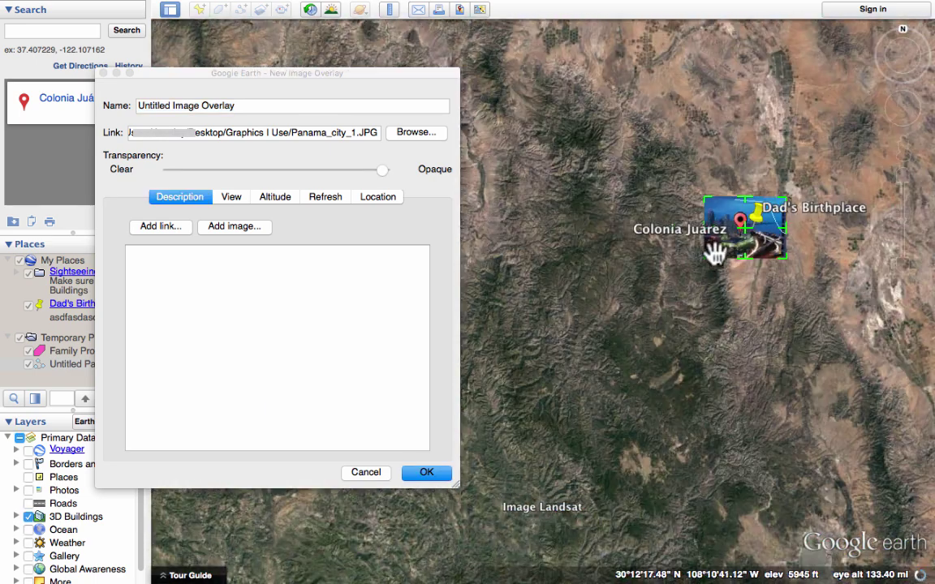
pyautogui.moveTo(713, 255); pyautogui.dragTo(732, 168)
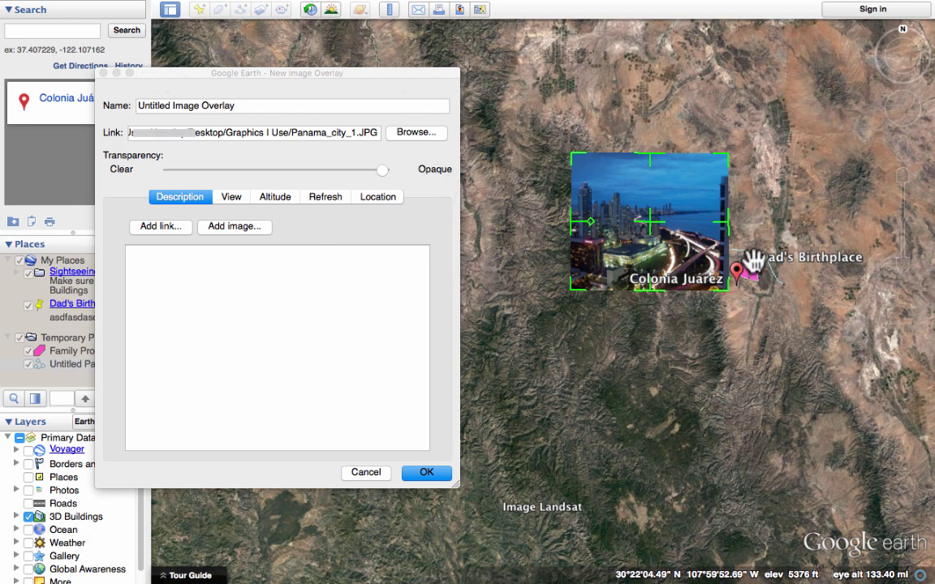
pyautogui.moveTo(753, 264); pyautogui.dragTo(771, 293)
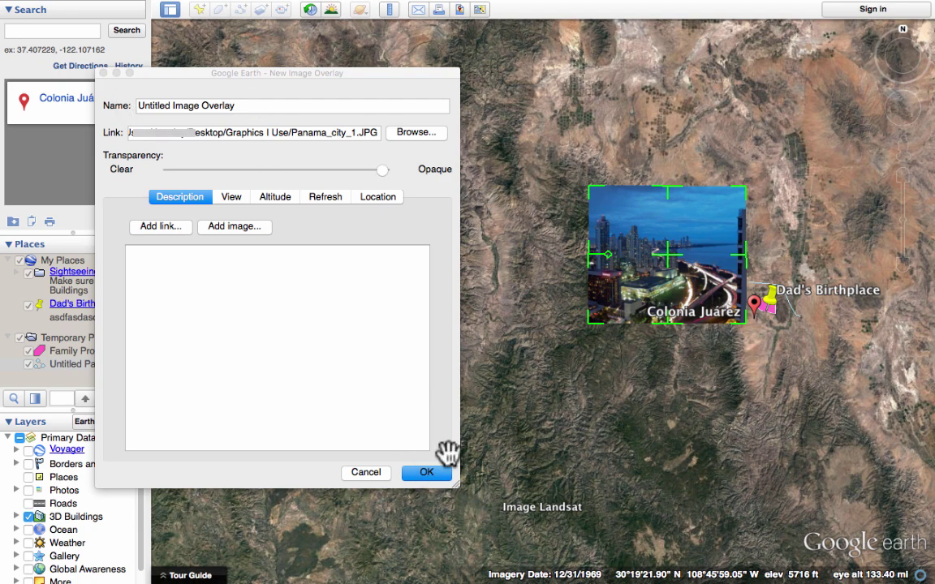
pyautogui.moveTo(673, 263); pyautogui.dragTo(632, 358)
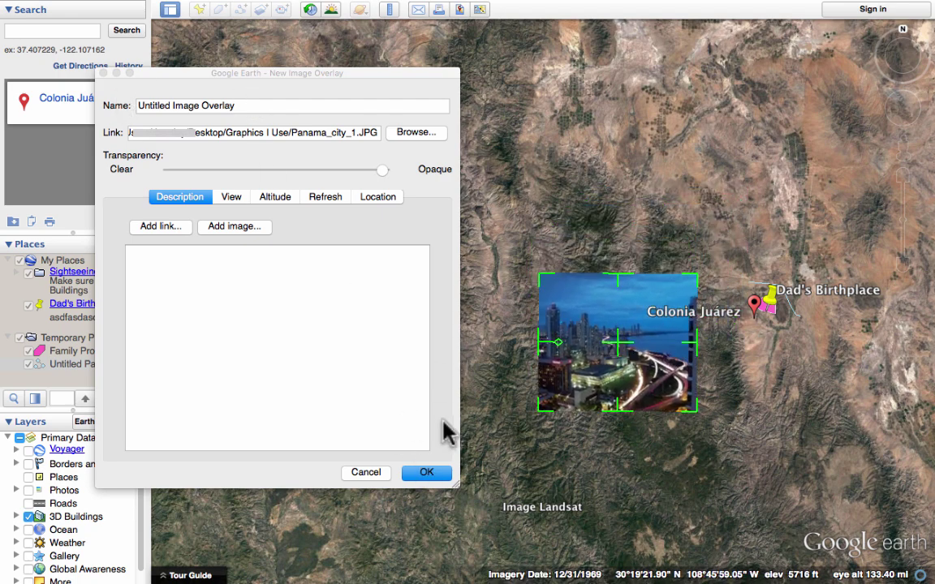
pyautogui.click(431, 472)
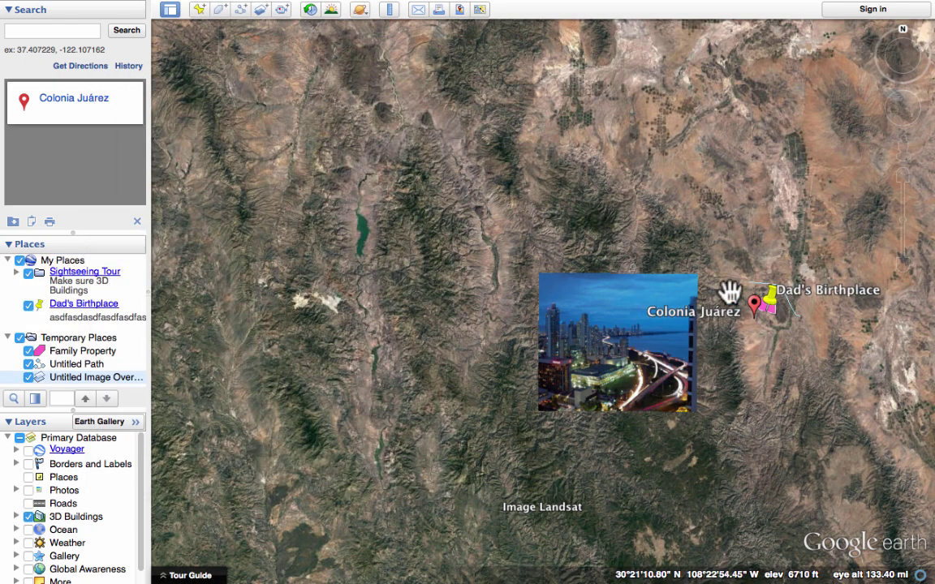
# - Try moving the Dad's Birthplace placemark to the northeast through its properties, and discard the edit
pyautogui.rightClick(773, 296)
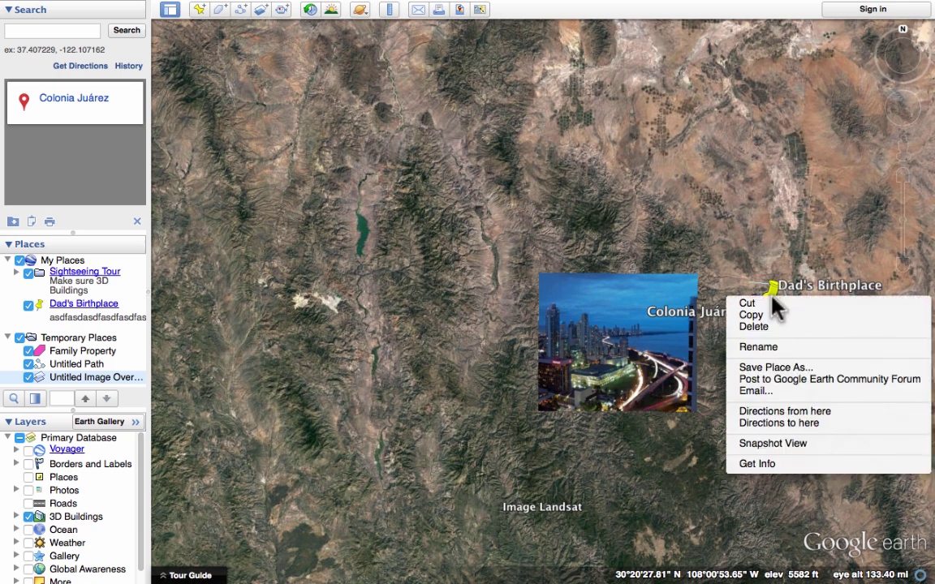
pyautogui.click(766, 464)
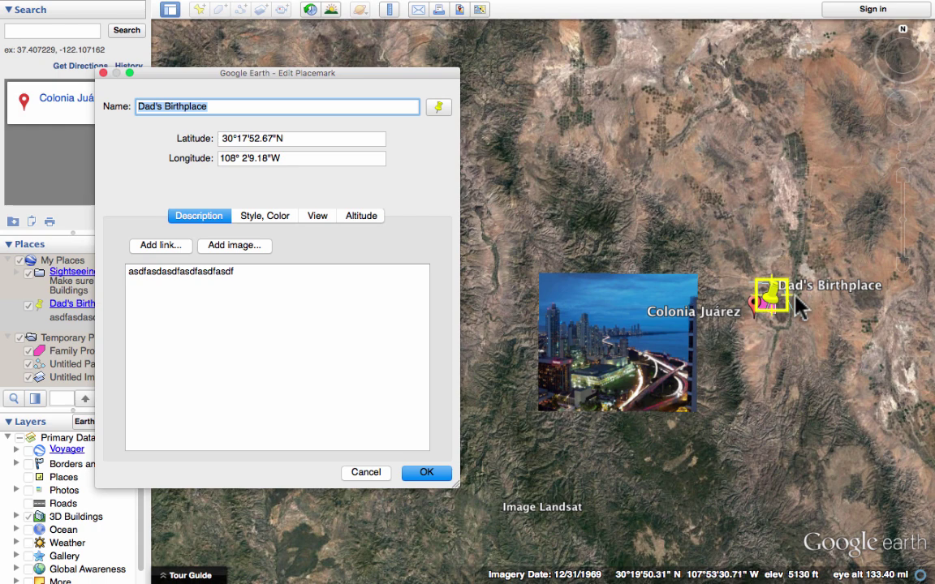
pyautogui.moveTo(780, 300); pyautogui.dragTo(838, 282)
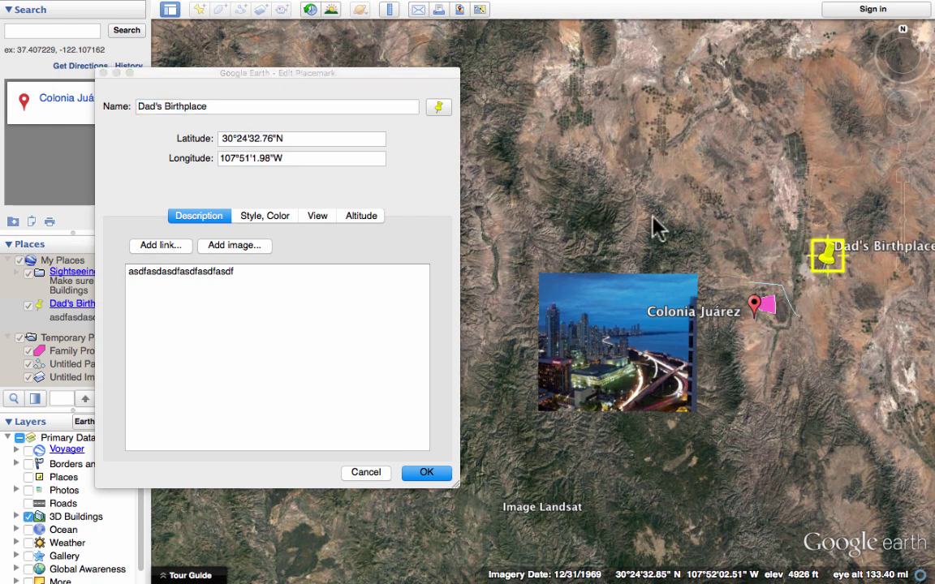
pyautogui.click(371, 472)
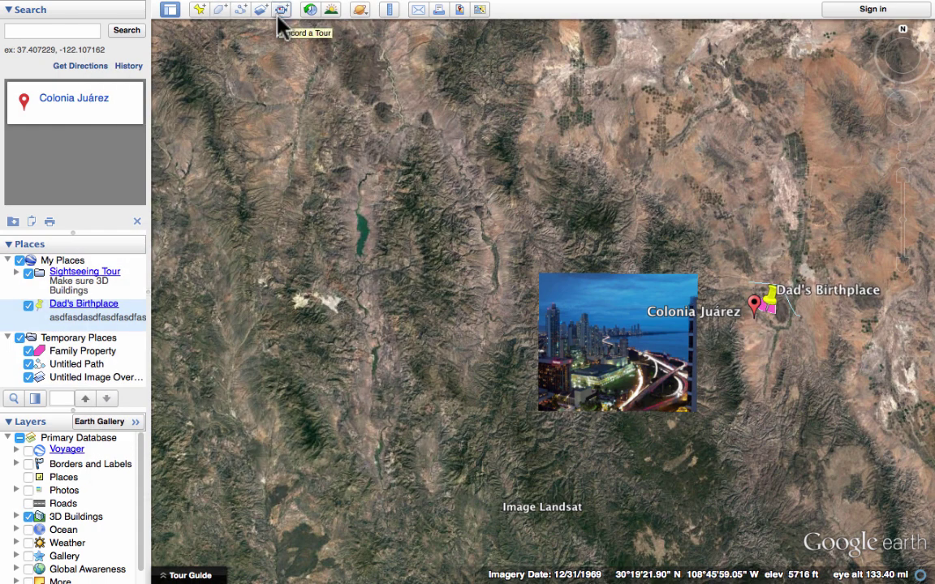
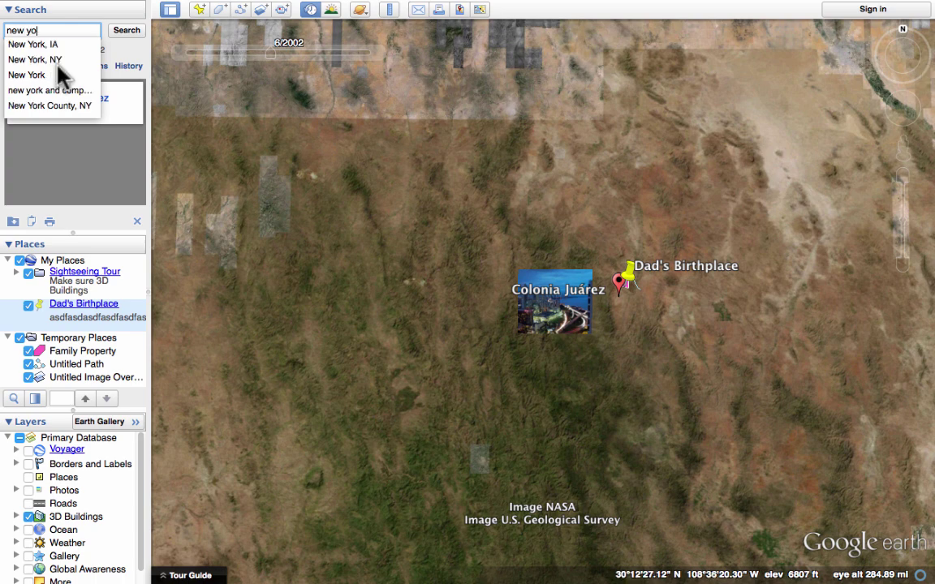
# - Find New York, NY on the map and turn off the 3D Buildings layer there
pyautogui.click(45, 58)
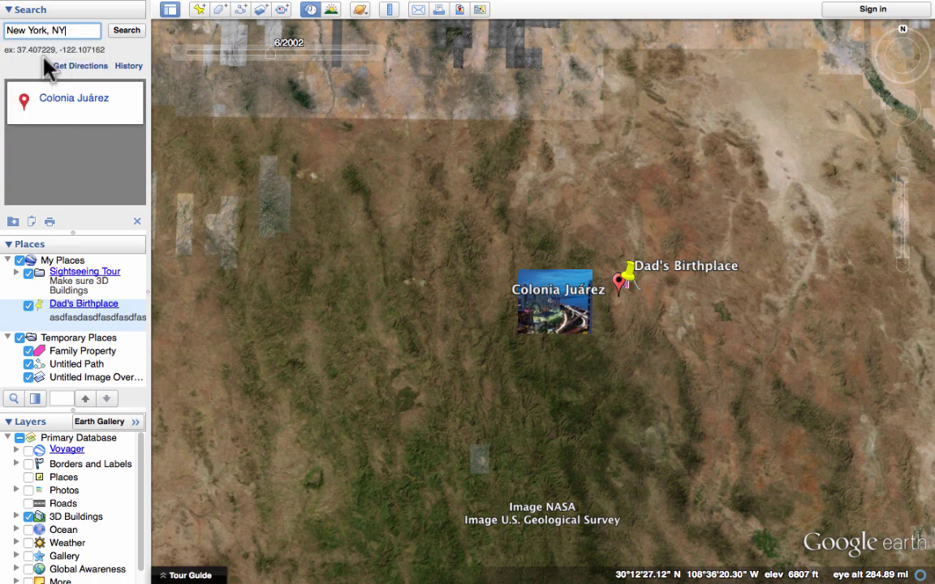
pyautogui.click(122, 34)
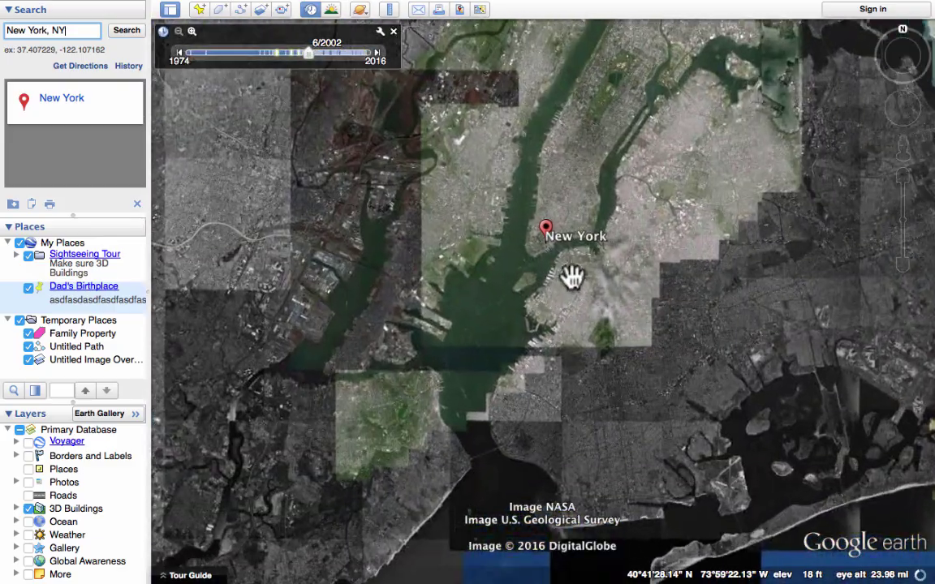
pyautogui.scroll(5, 571, 277)
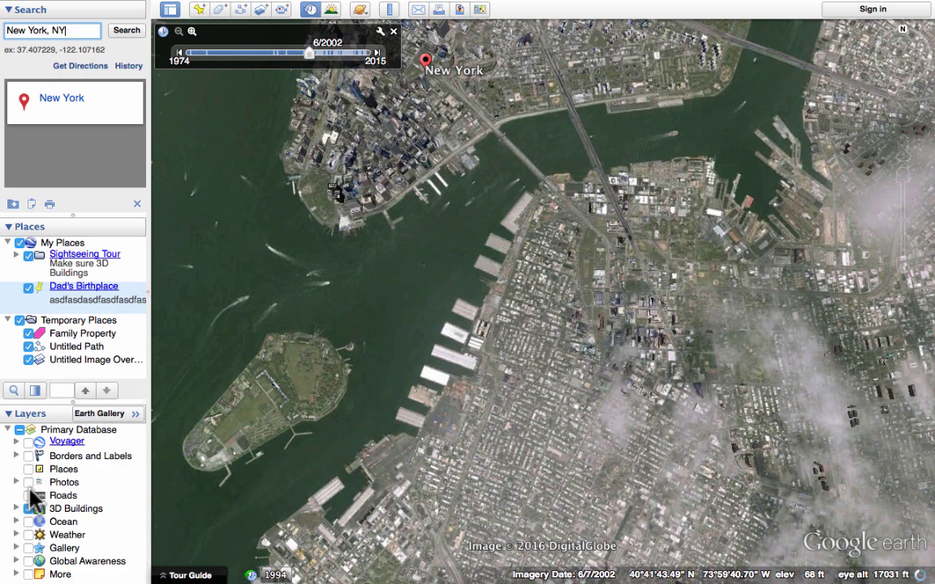
pyautogui.click(29, 509)
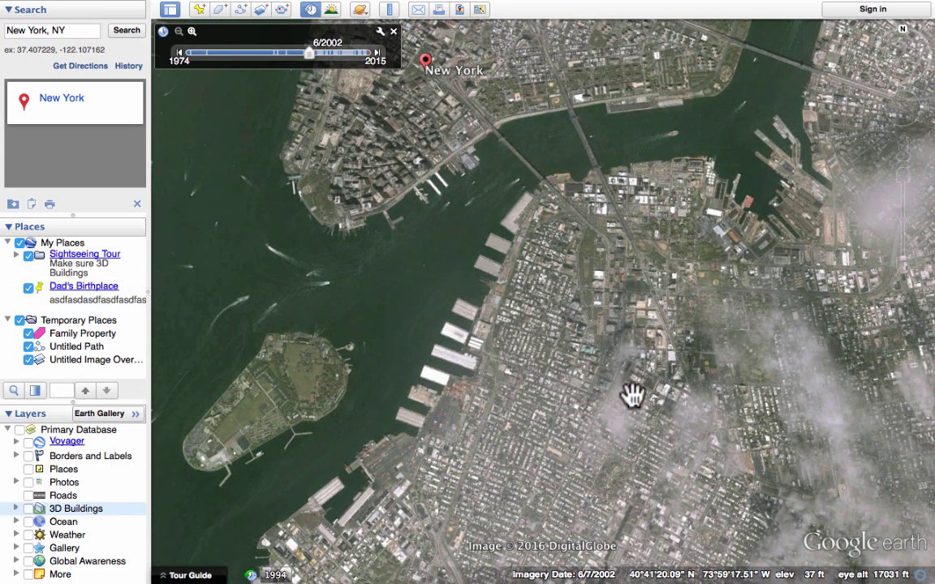
# - Examine lower Manhattan in the 6/2002 imagery and close up in the 11/2015 historical imagery
pyautogui.scroll(3, 633, 400)
pyautogui.moveTo(581, 311); pyautogui.dragTo(636, 482)
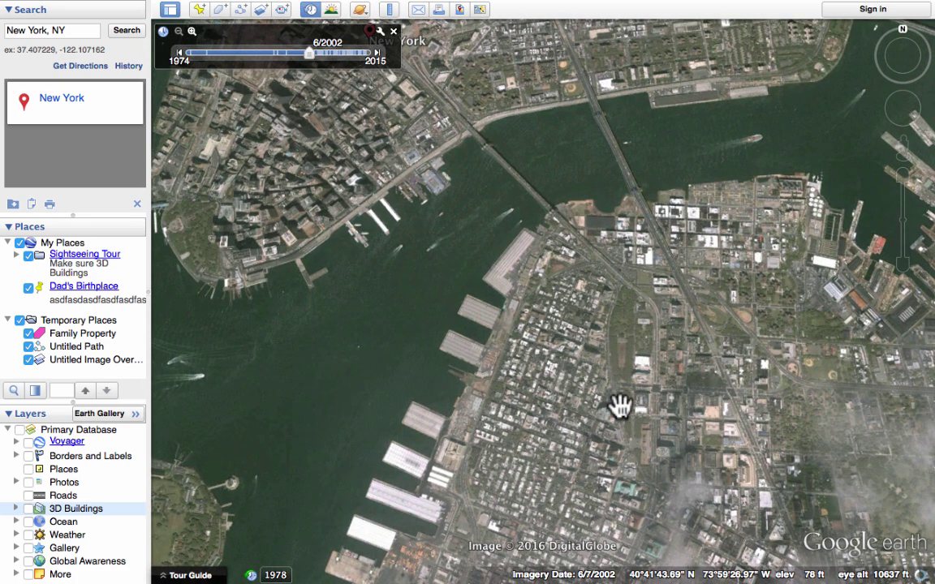
pyautogui.scroll(-3, 609, 393)
pyautogui.scroll(5, 423, 89)
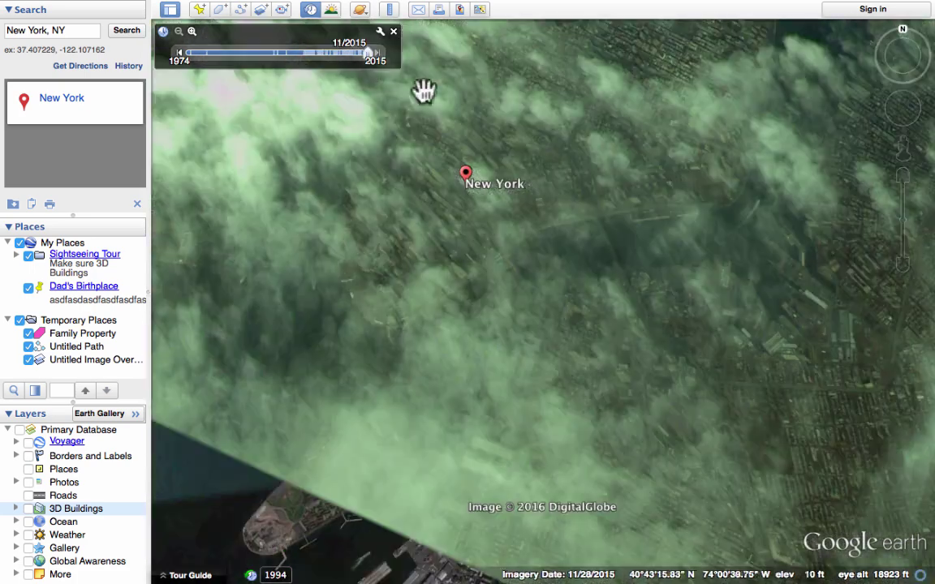
pyautogui.scroll(5, 420, 104)
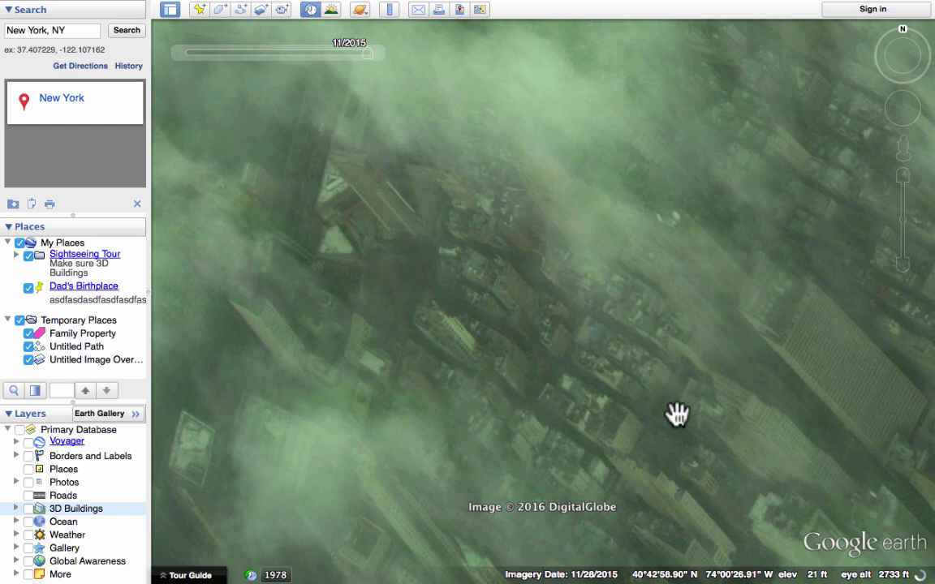
pyautogui.scroll(3, 664, 492)
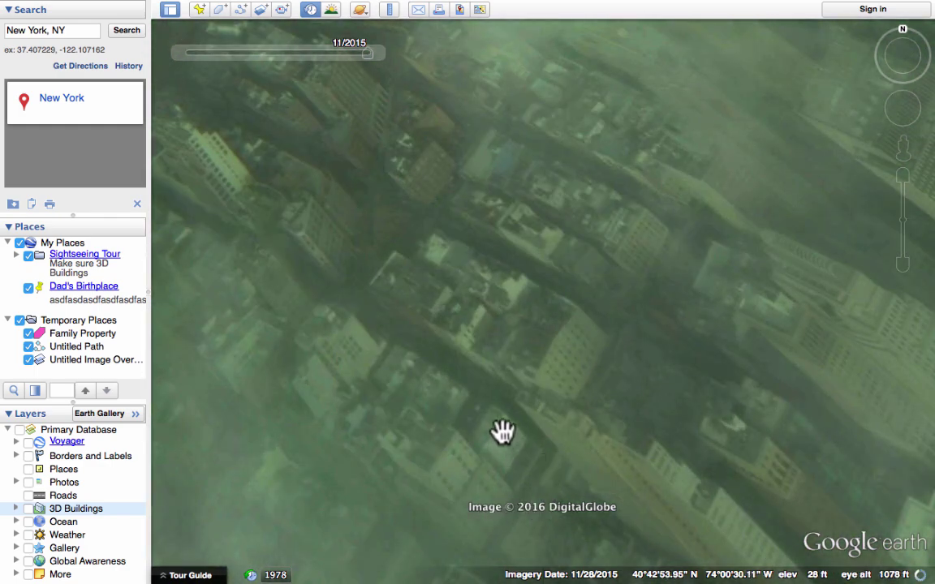
pyautogui.scroll(-10, 598, 413)
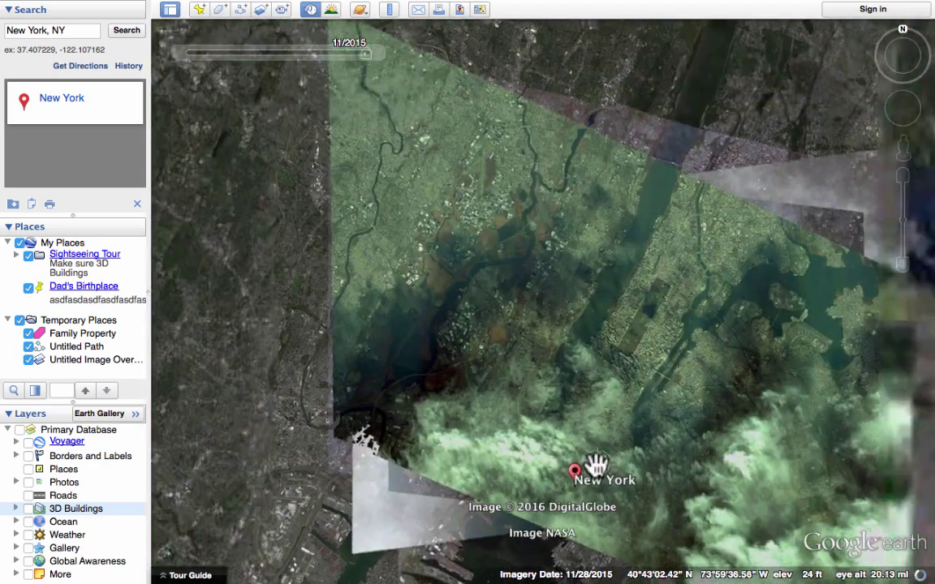
# - Step New York's historical imagery back to 4/2014 and on to 11/2002
pyautogui.moveTo(371, 64)
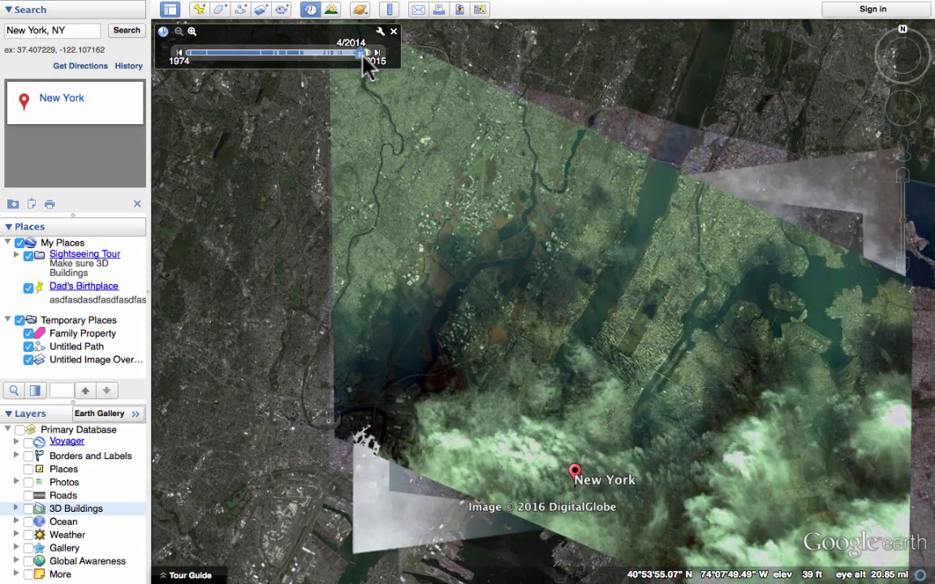
pyautogui.click(365, 67)
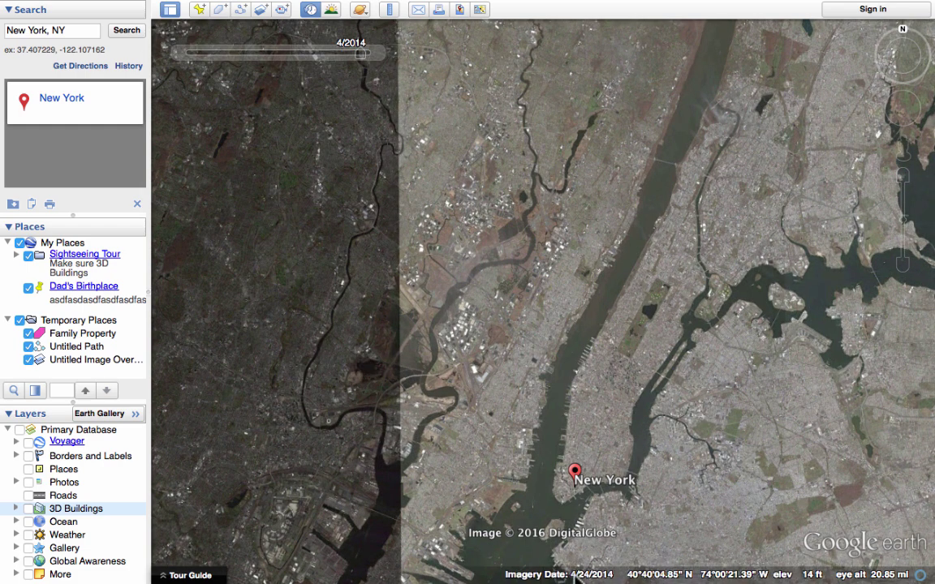
pyautogui.click(329, 55)
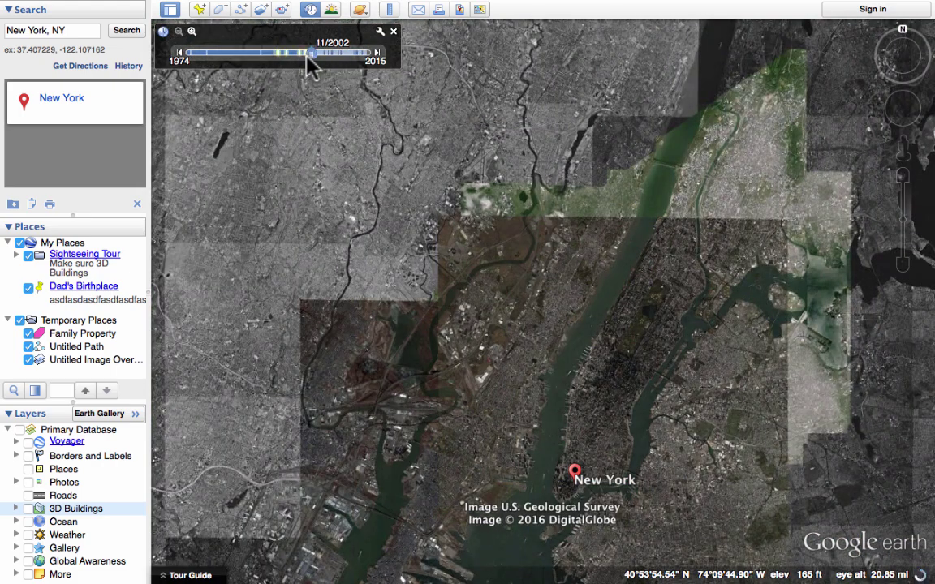
# - Set the historical imagery to 10/1974 and examine the harbor area southwest of the New York marker
pyautogui.moveTo(308, 53); pyautogui.dragTo(188, 64)
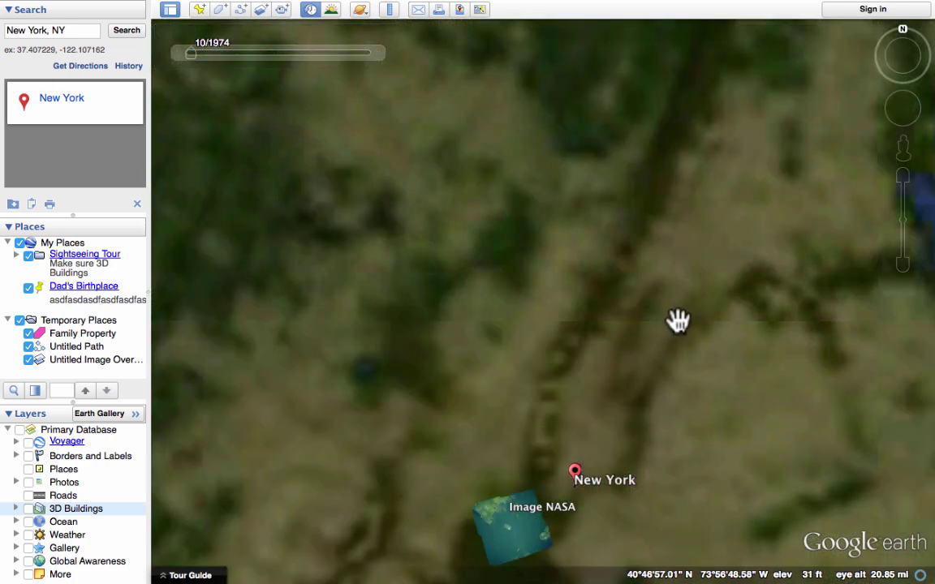
pyautogui.scroll(5, 557, 284)
pyautogui.scroll(-3, 560, 282)
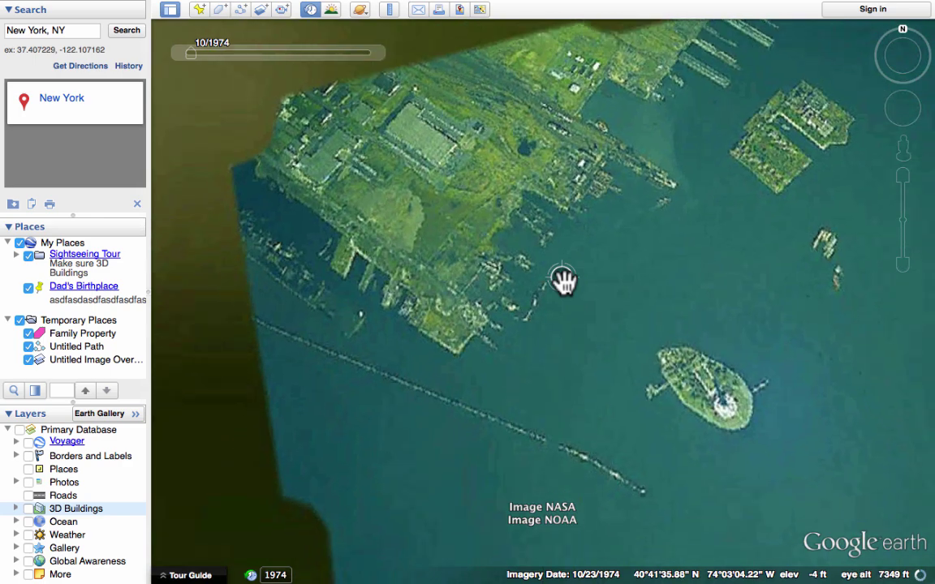
pyautogui.scroll(-5, 561, 282)
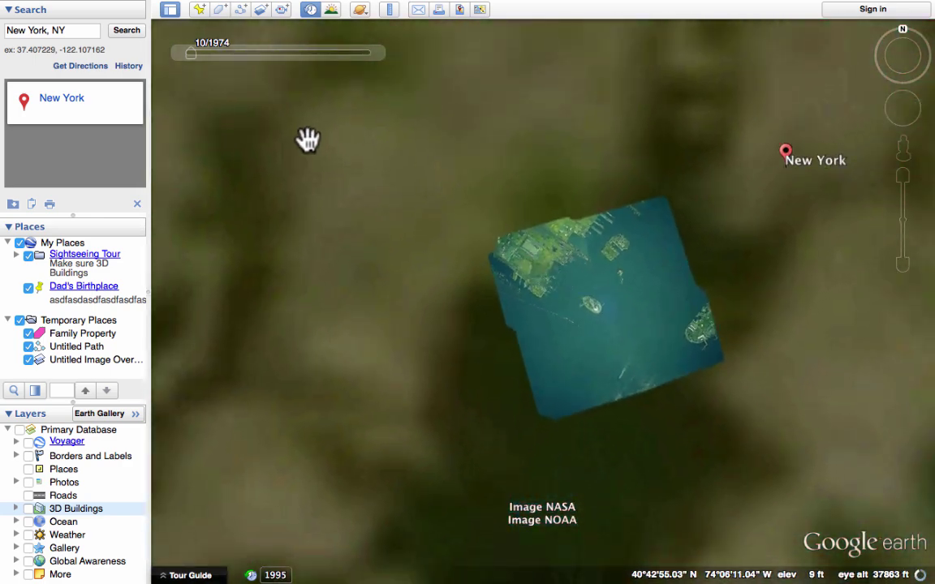
# - View the 3/1991 and 11/2015 imagery of the harbor, and turn off historical imagery
pyautogui.click(260, 54)
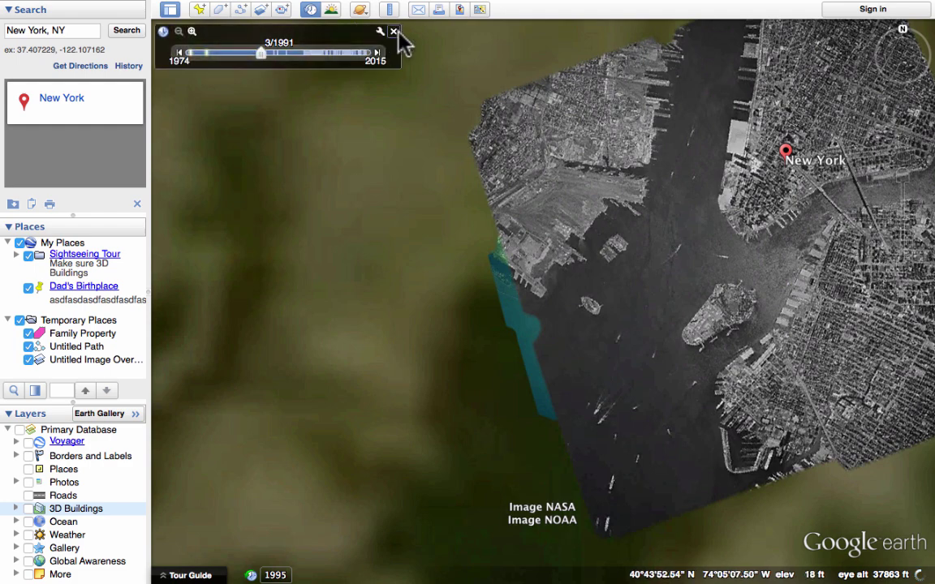
pyautogui.click(375, 54)
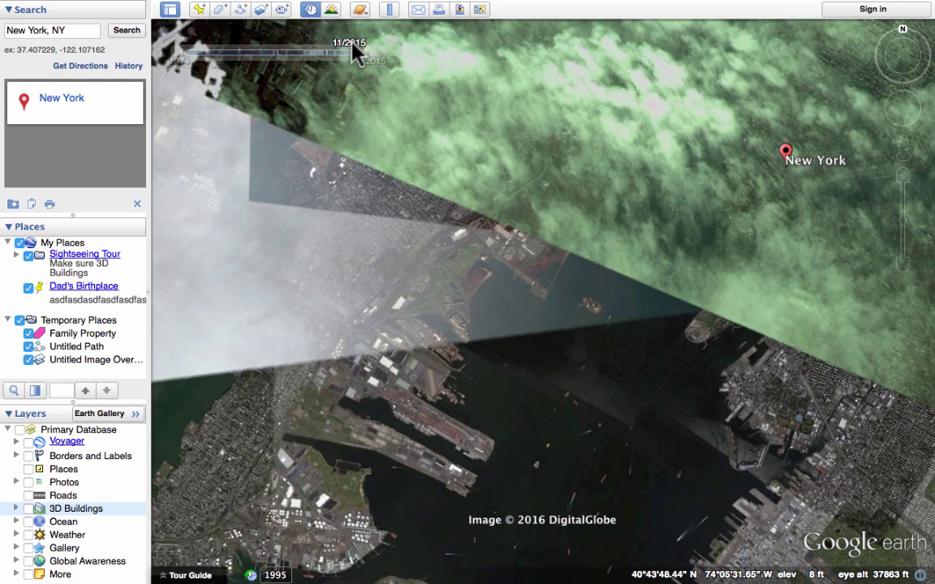
pyautogui.click(310, 9)
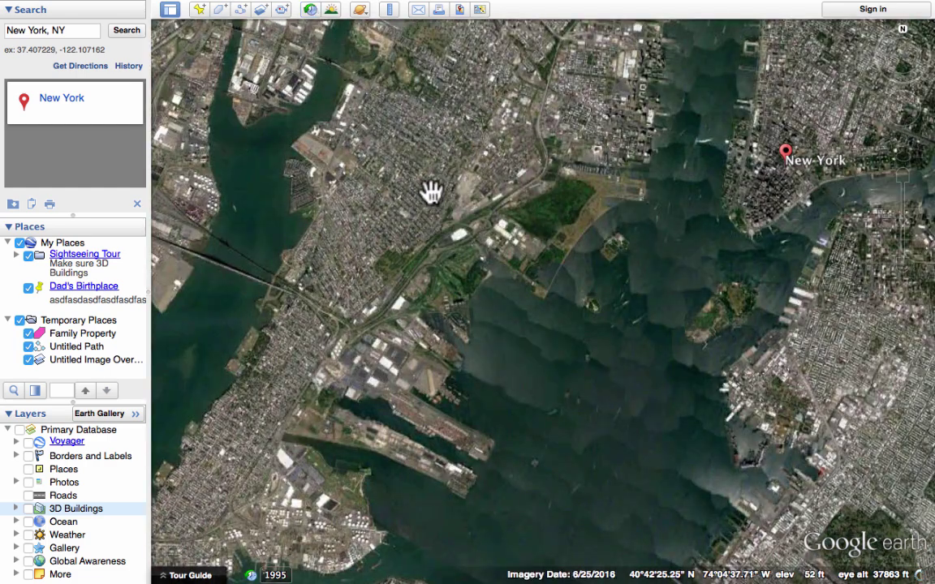
# - Turn on sunlight, set its time to 10/9/2016 8:16 am, and view a wider area south of New York
pyautogui.click(333, 10)
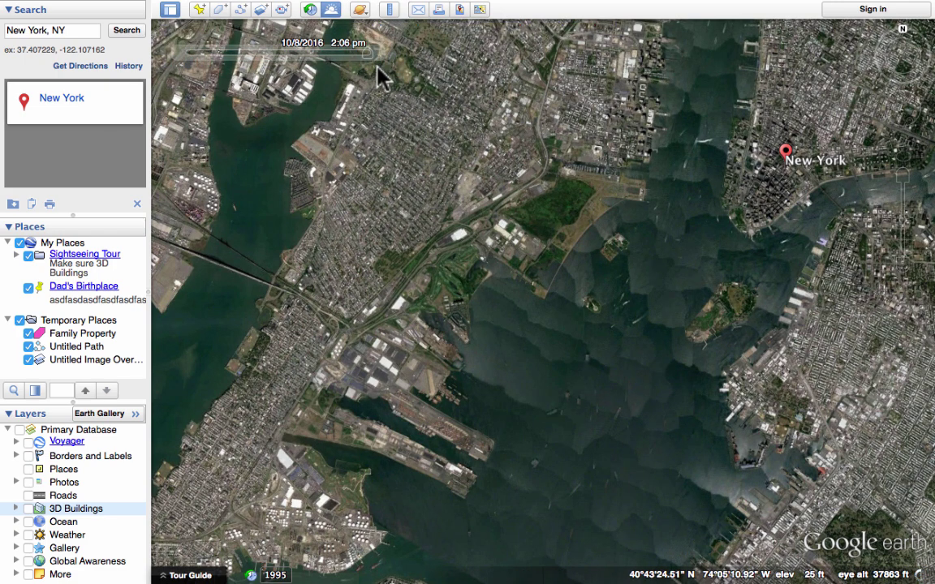
pyautogui.moveTo(366, 55)
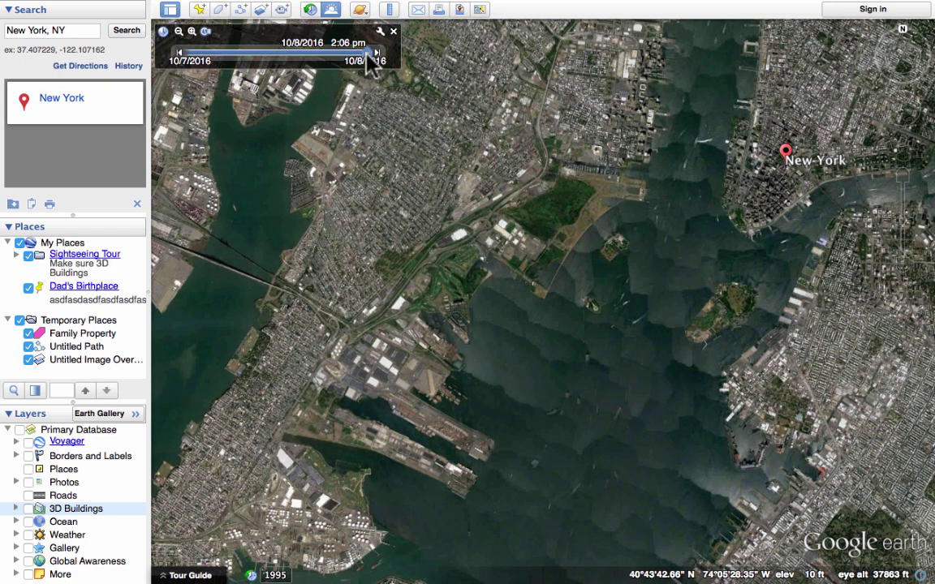
pyautogui.moveTo(367, 54); pyautogui.dragTo(252, 68)
pyautogui.moveTo(318, 64)
pyautogui.mouseDown()
pyautogui.moveTo(376, 62)
pyautogui.moveTo(327, 65)
pyautogui.mouseUp()
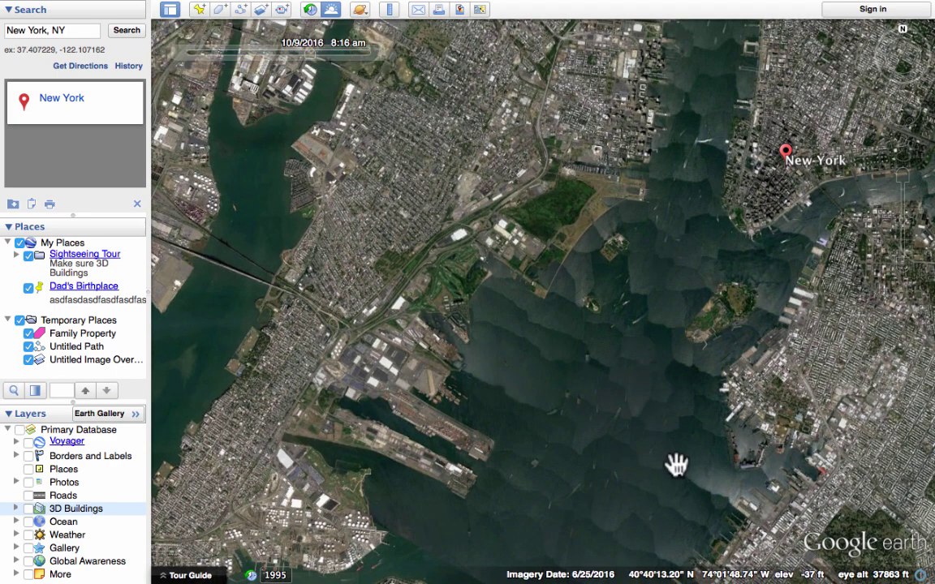
pyautogui.moveTo(679, 463); pyautogui.dragTo(582, 287)
pyautogui.scroll(-5, 583, 287)
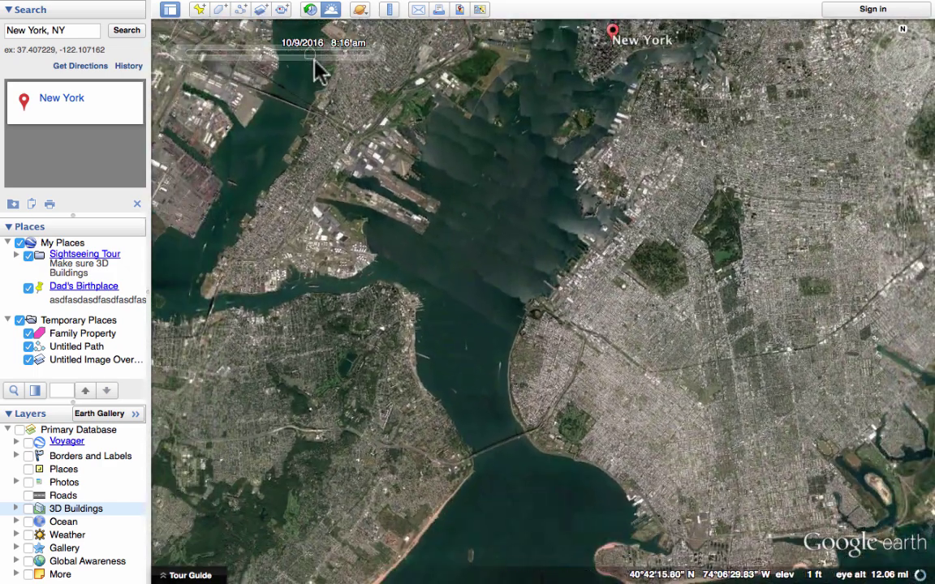
# - View the sunlight south of New York at 10/9/2016 3:18 pm, check a row-house street at 10/7/2016 11:29 pm, and turn off sunlight
pyautogui.moveTo(315, 61); pyautogui.dragTo(366, 62)
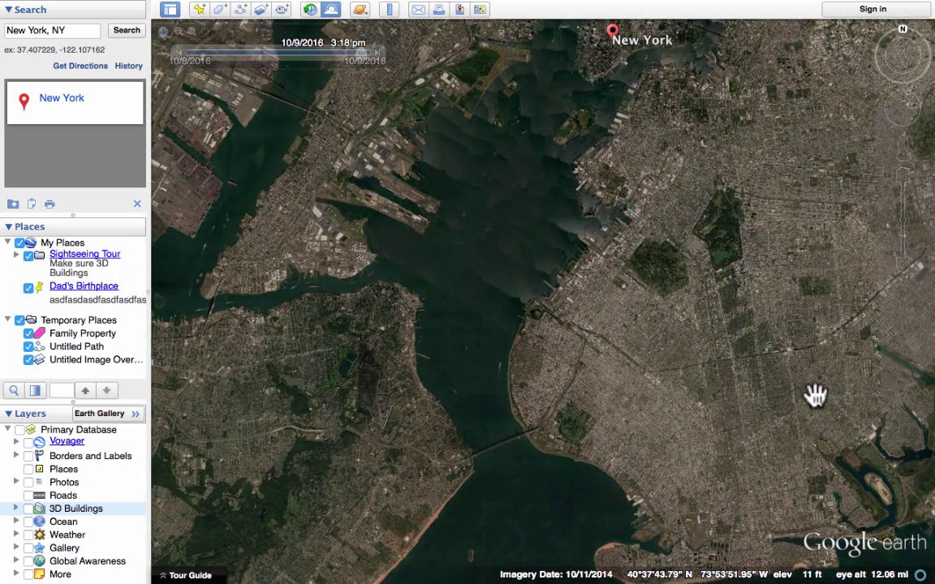
pyautogui.doubleClick(521, 383)
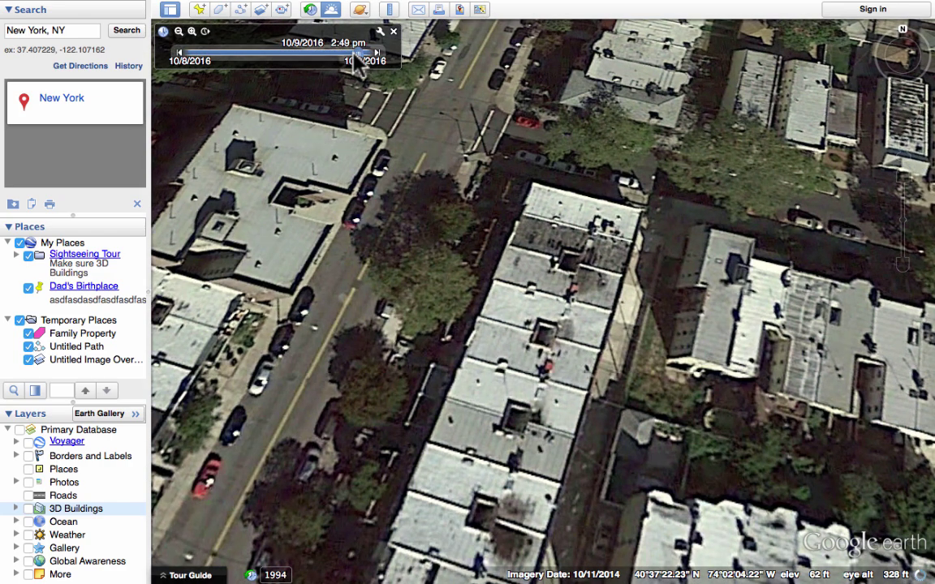
pyautogui.moveTo(359, 53); pyautogui.dragTo(308, 63)
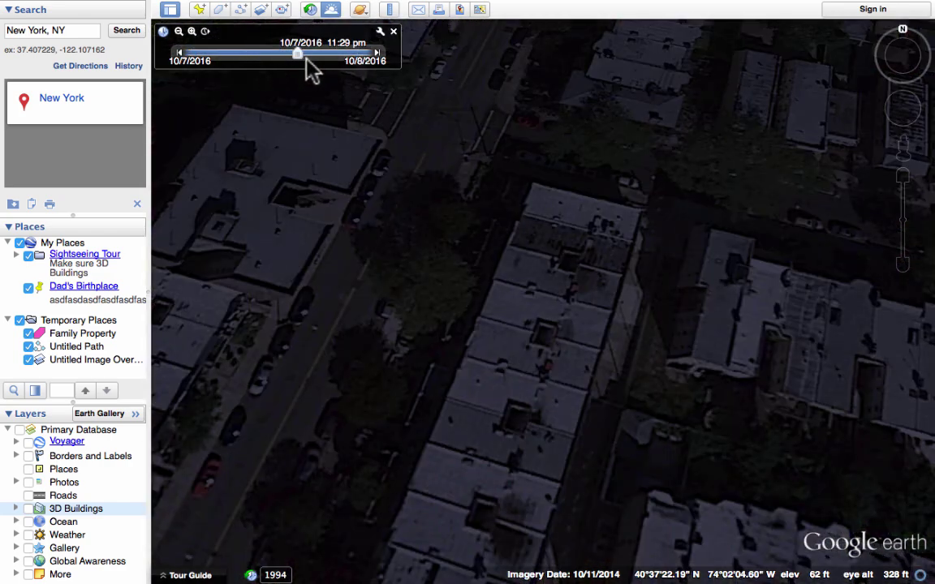
pyautogui.click(333, 14)
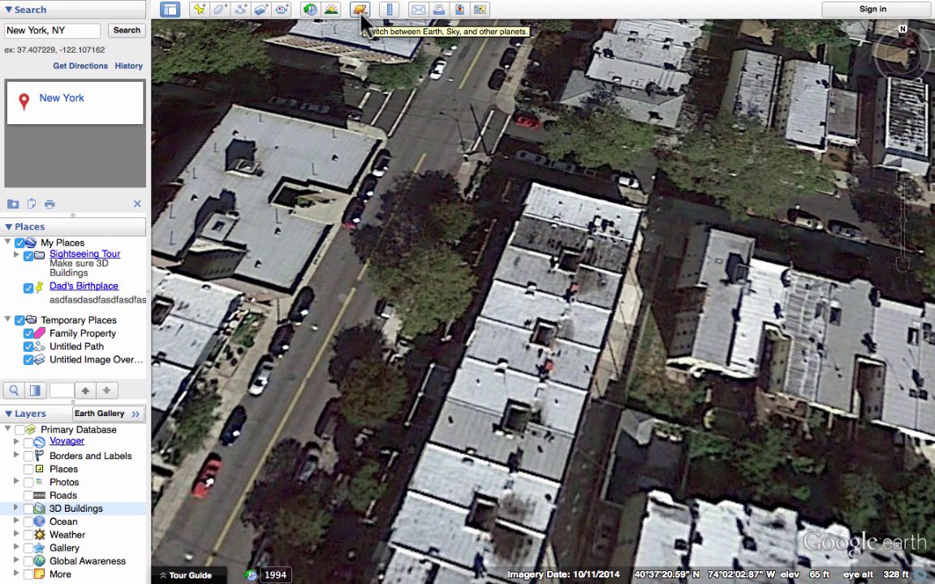
# - Switch from Earth to the Sky view and examine the Messier 101 Pinwheel Galaxy from near and far
pyautogui.click(361, 11)
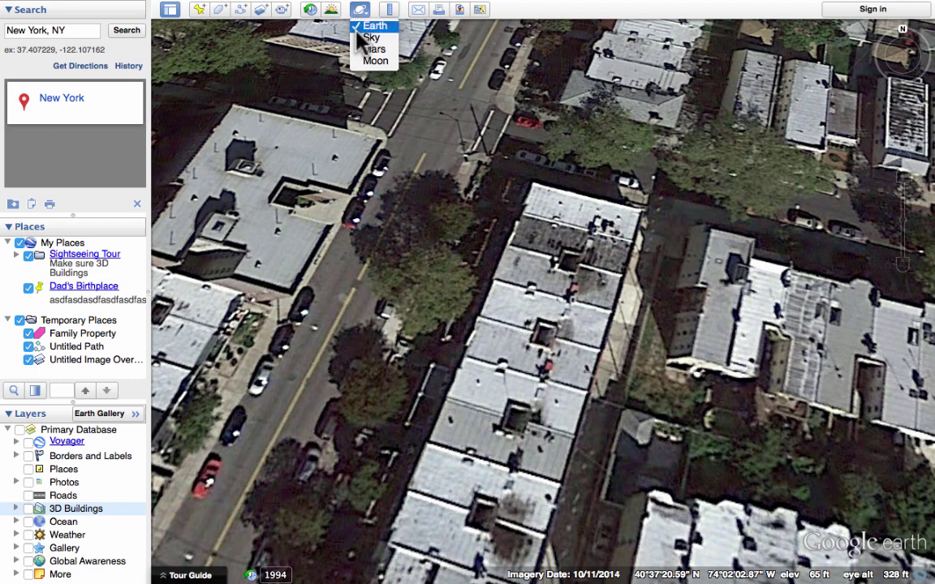
pyautogui.click(369, 37)
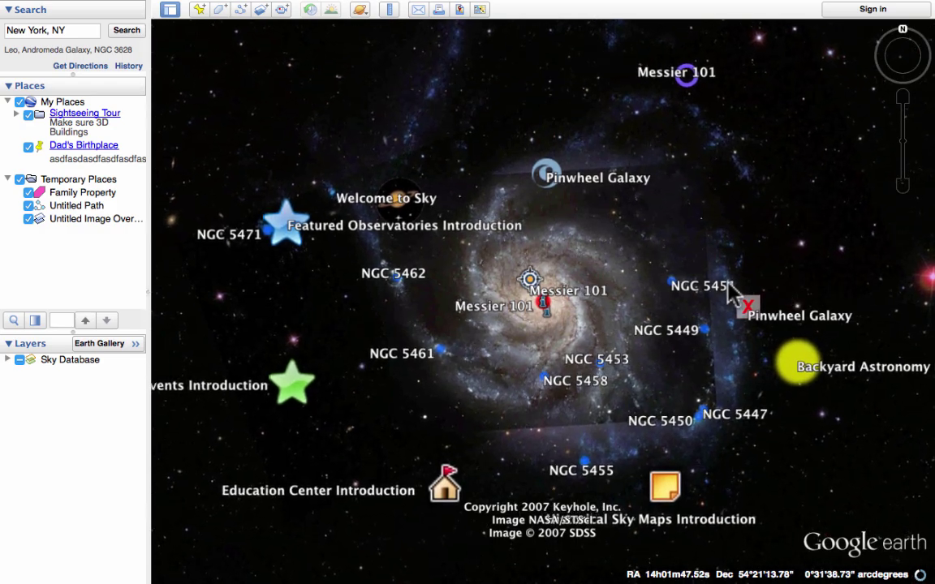
pyautogui.scroll(-5, 654, 281)
pyautogui.scroll(5, 658, 277)
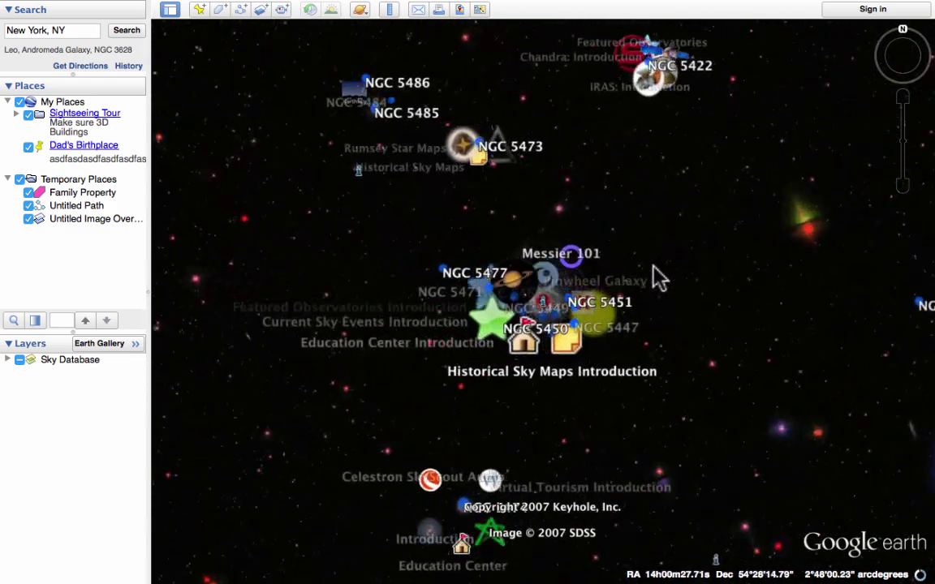
pyautogui.scroll(-5, 704, 283)
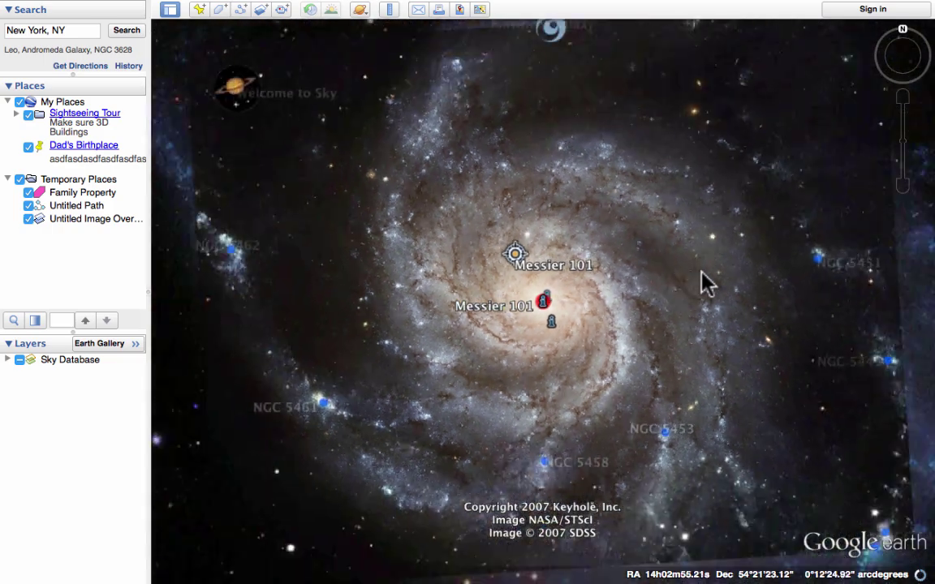
pyautogui.moveTo(724, 271); pyautogui.dragTo(702, 310)
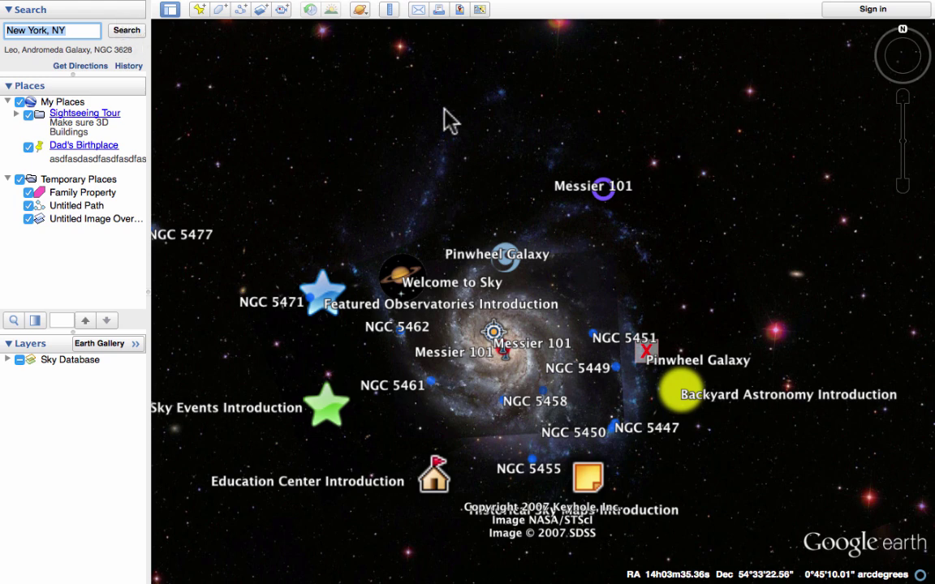
# - Switch to Mars, rotate the globe, and view the terrain around 32° N, 72° W from closer up
pyautogui.click(368, 19)
pyautogui.click(375, 61)
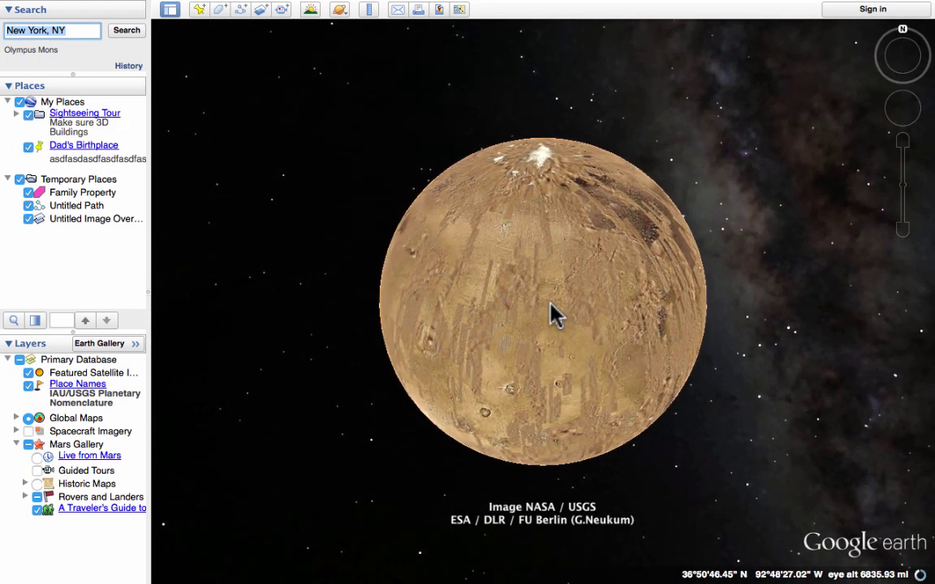
pyautogui.moveTo(550, 331); pyautogui.dragTo(466, 277)
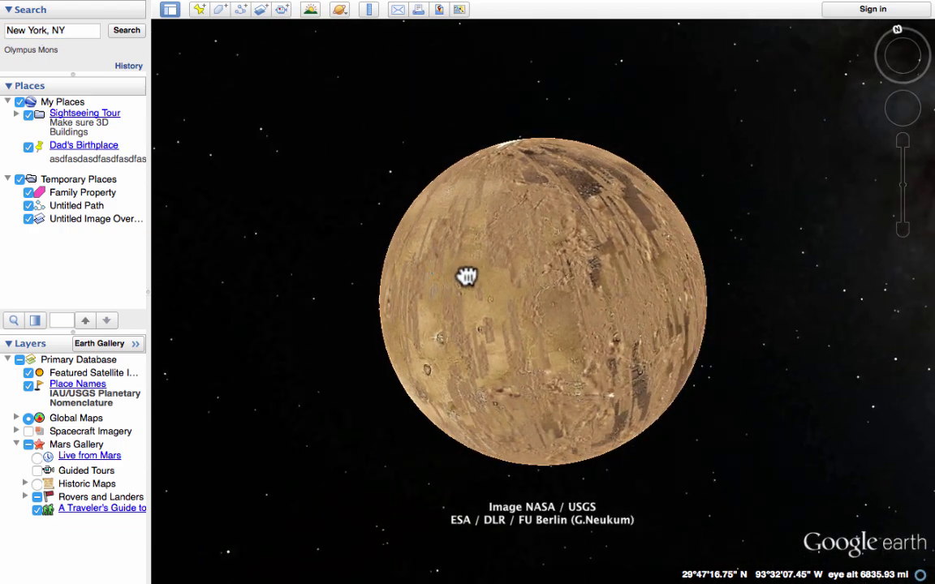
pyautogui.moveTo(602, 284); pyautogui.dragTo(503, 298)
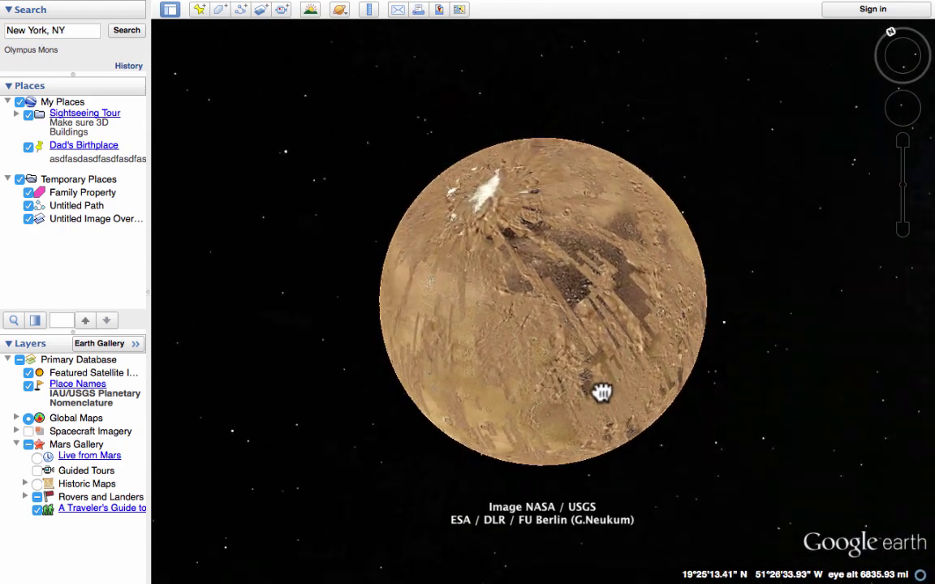
pyautogui.scroll(-5, 572, 328)
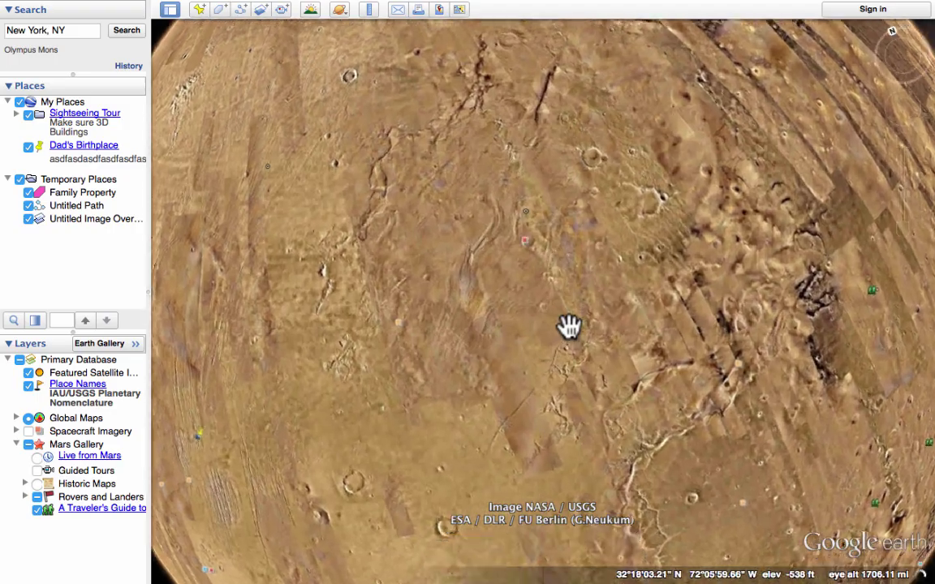
pyautogui.scroll(-2, 565, 325)
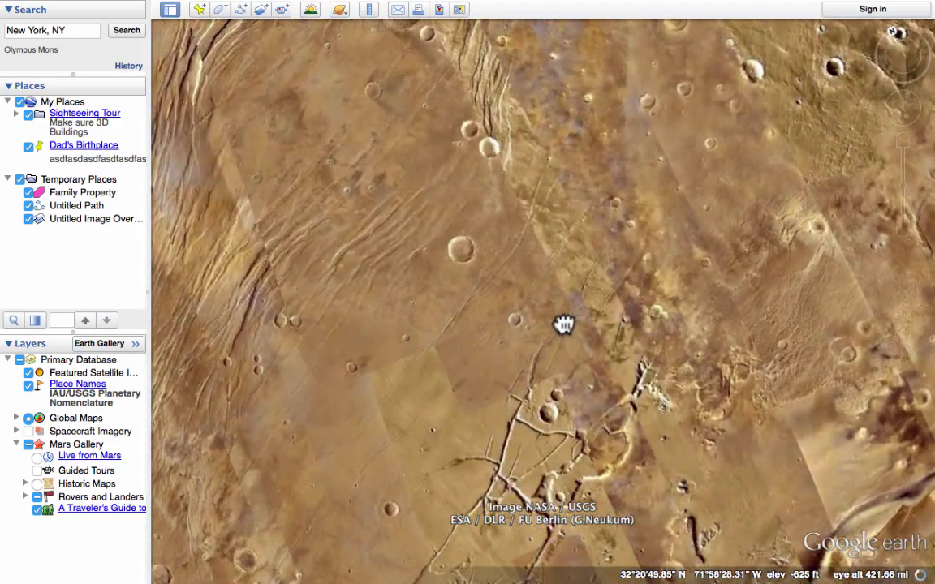
# - Explore the Martian surface westward past Labeatis Fossae and examine the crater chain near 31°36' N, 98°47' W close up
pyautogui.moveTo(566, 327); pyautogui.dragTo(318, 251)
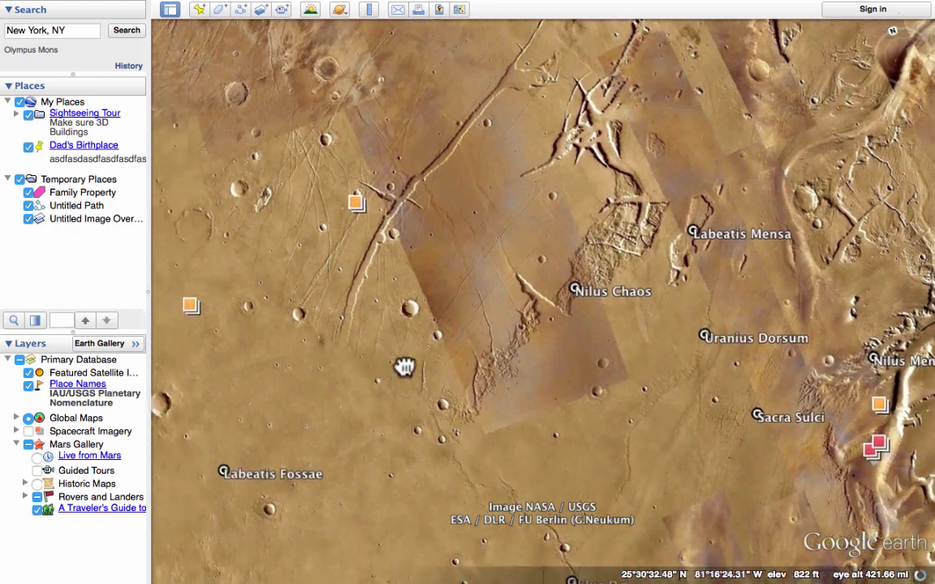
pyautogui.moveTo(403, 369); pyautogui.dragTo(766, 366)
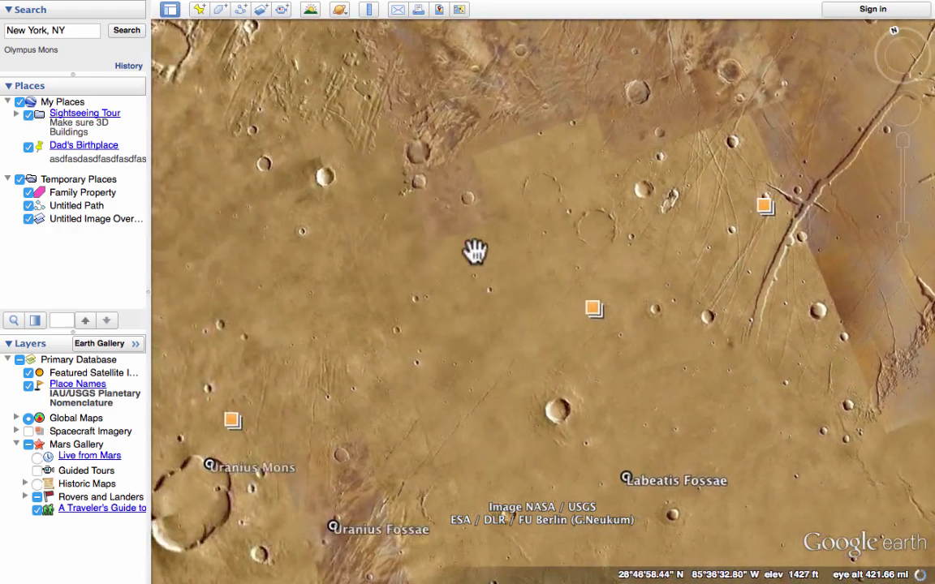
pyautogui.scroll(2, 448, 265)
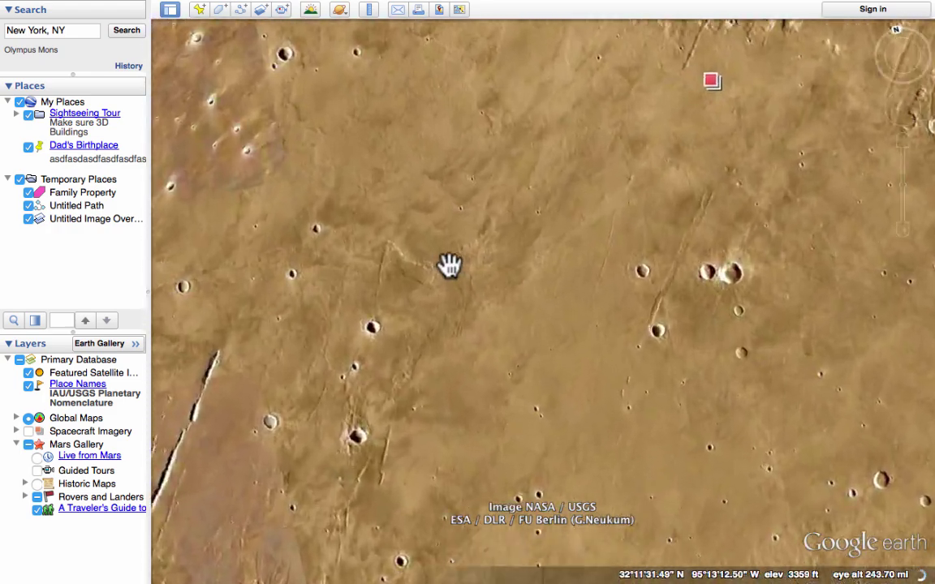
pyautogui.scroll(2, 449, 265)
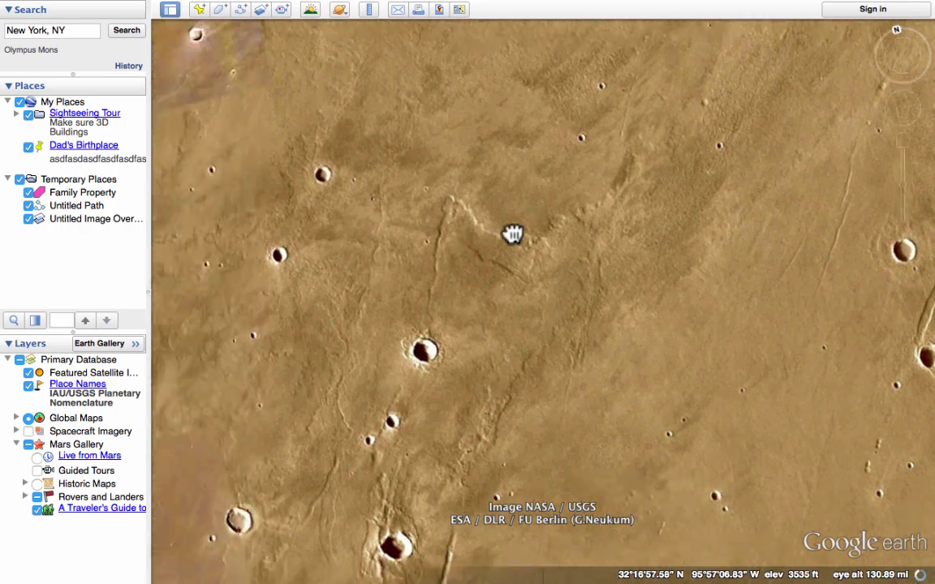
pyautogui.scroll(3, 449, 266)
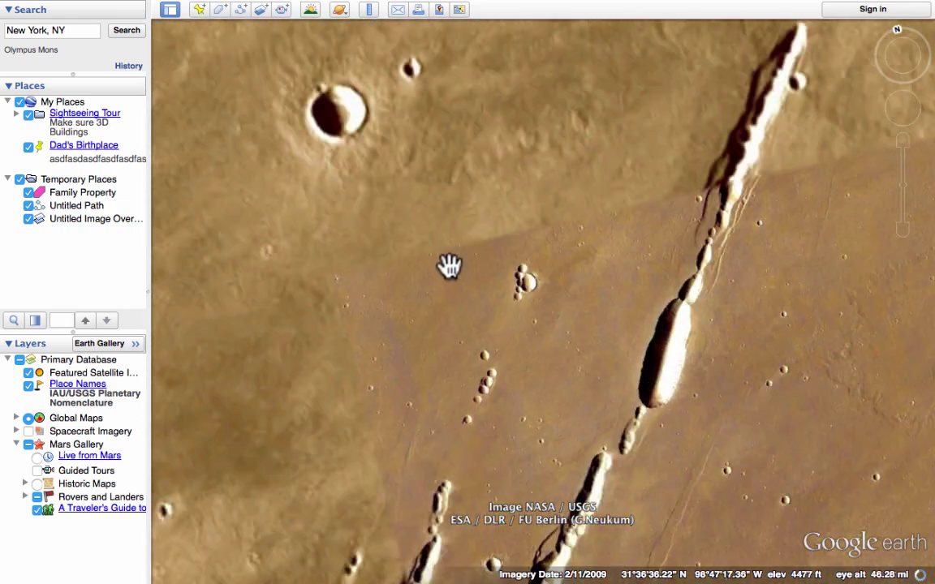
pyautogui.scroll(-3, 448, 265)
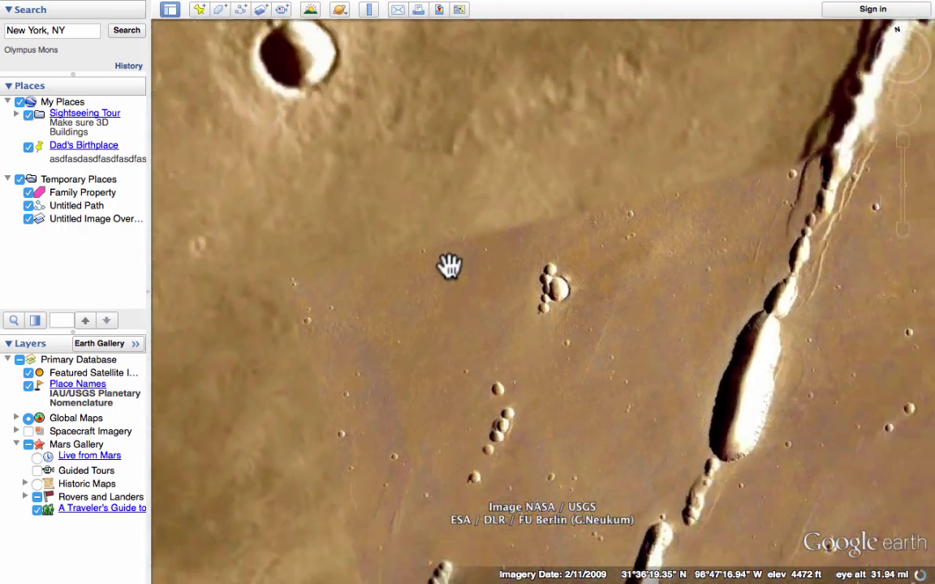
pyautogui.scroll(-3, 449, 265)
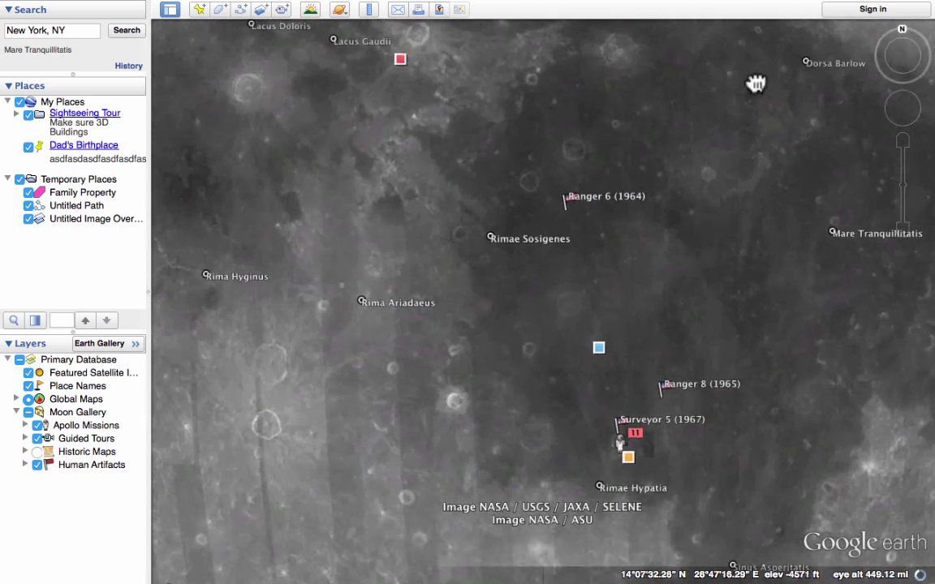
# - Find the Apollo 17 landing site on the Moon, north of Mare Tranquillitatis, and examine the Taurus-Littrow Valley close up
pyautogui.moveTo(755, 84); pyautogui.dragTo(687, 314)
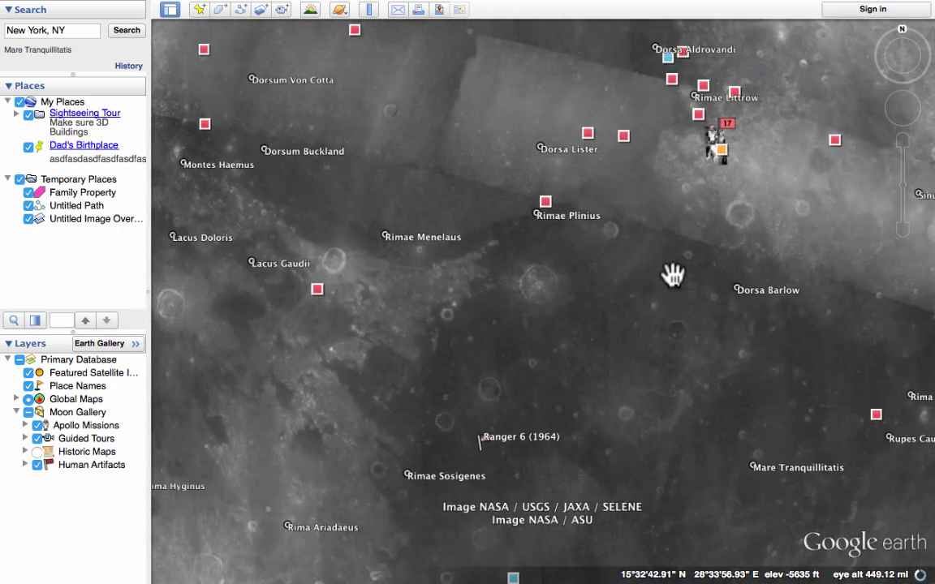
pyautogui.scroll(5, 673, 275)
pyautogui.moveTo(779, 108); pyautogui.dragTo(672, 427)
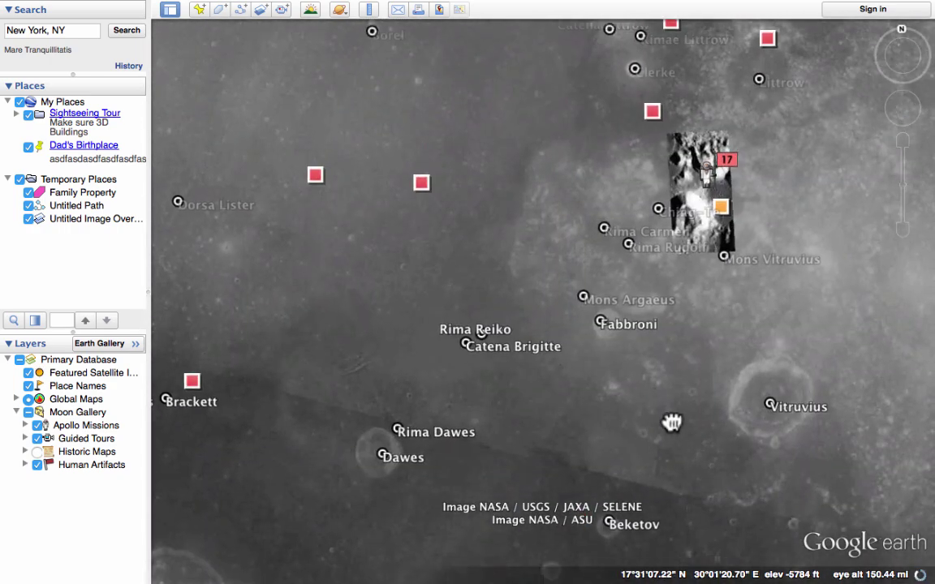
pyautogui.scroll(5, 691, 290)
pyautogui.moveTo(751, 157); pyautogui.dragTo(711, 390)
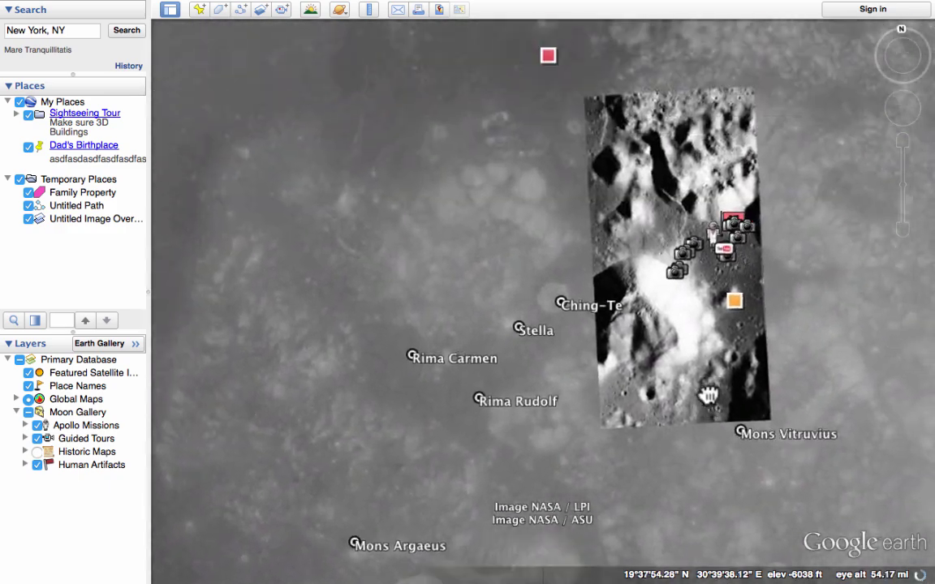
pyautogui.scroll(2, 706, 378)
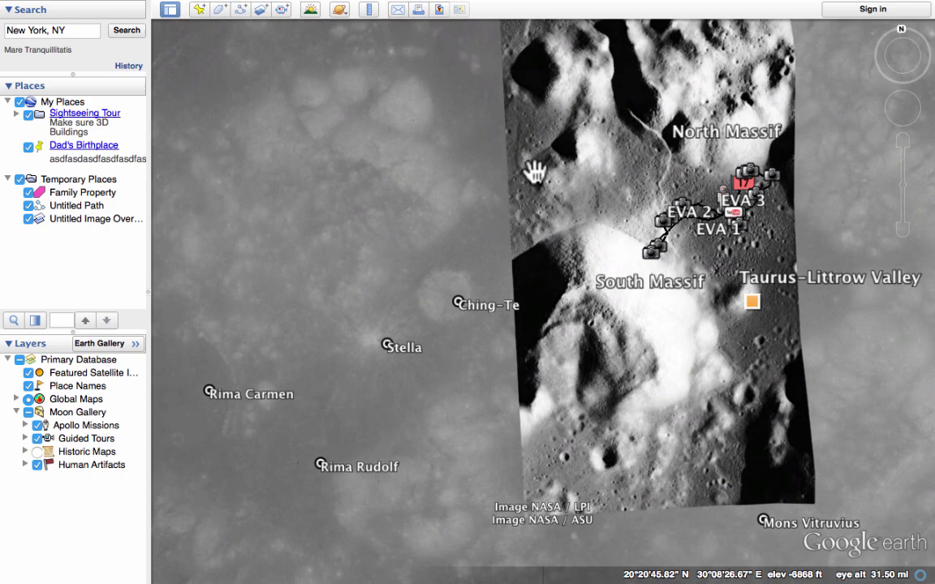
# - Switch back to Earth and turn the globe so that North America faces the viewer
pyautogui.click(340, 13)
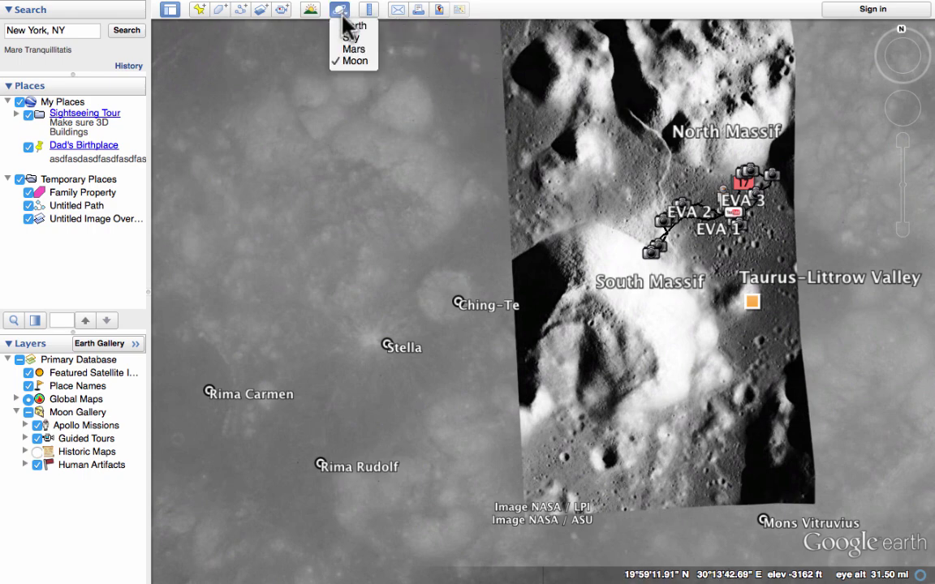
pyautogui.click(348, 25)
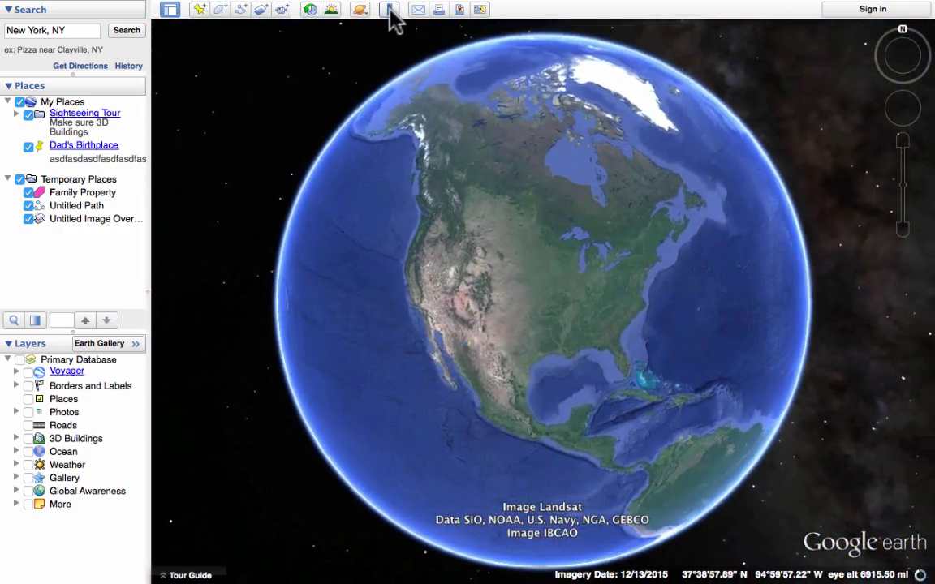
pyautogui.moveTo(495, 273); pyautogui.dragTo(527, 318)
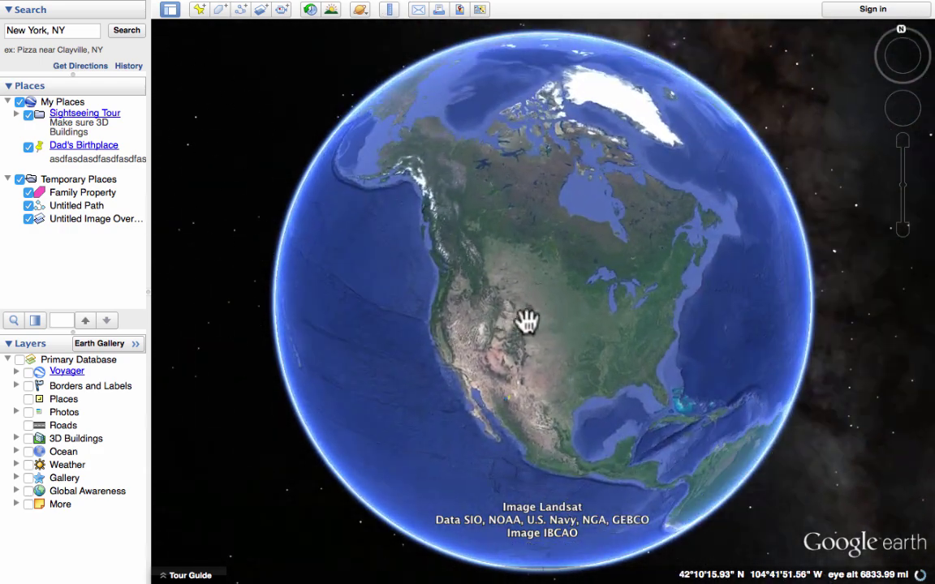
# - Measure the straight-line distance in miles across the United States from the west coast to the east coast with the Ruler
pyautogui.click(390, 10)
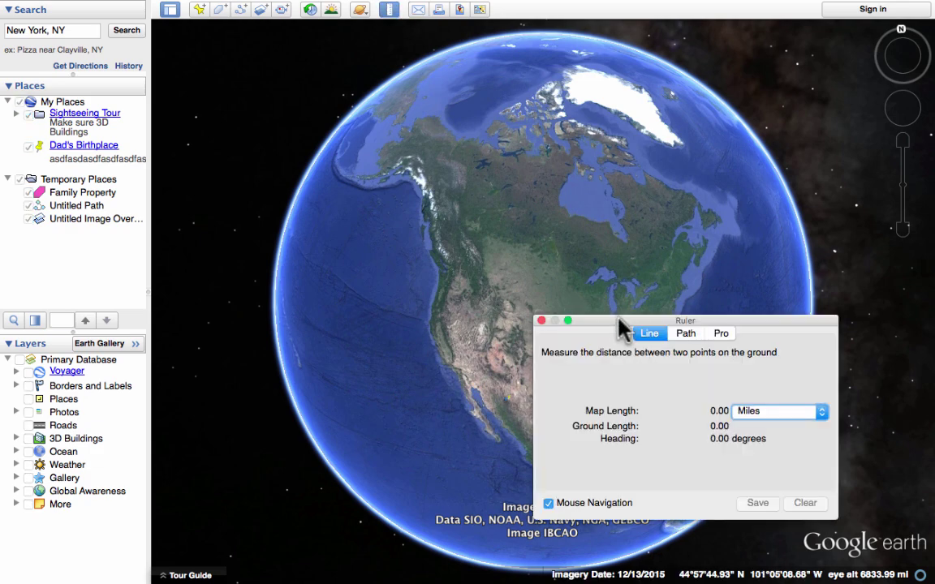
pyautogui.moveTo(619, 320); pyautogui.dragTo(771, 396)
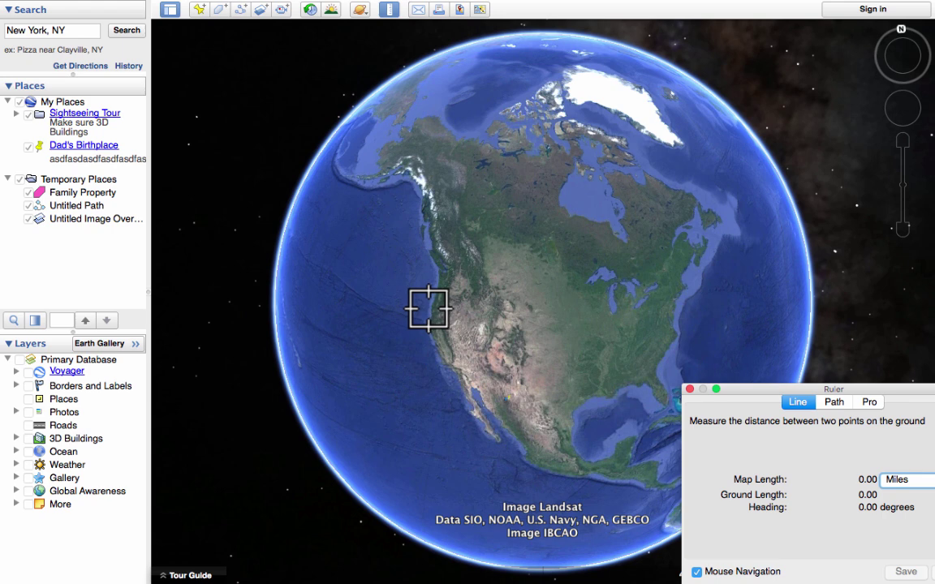
pyautogui.click(430, 310)
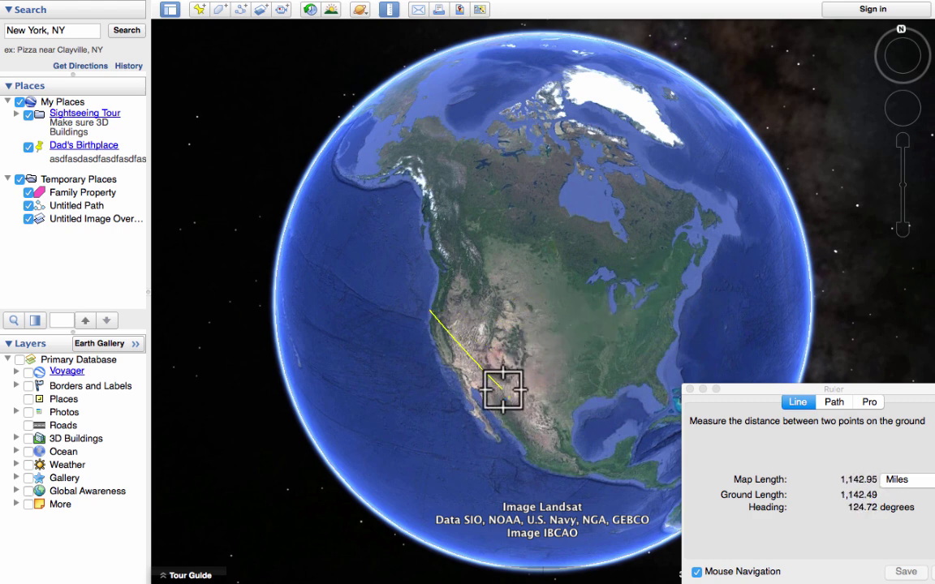
pyautogui.click(677, 335)
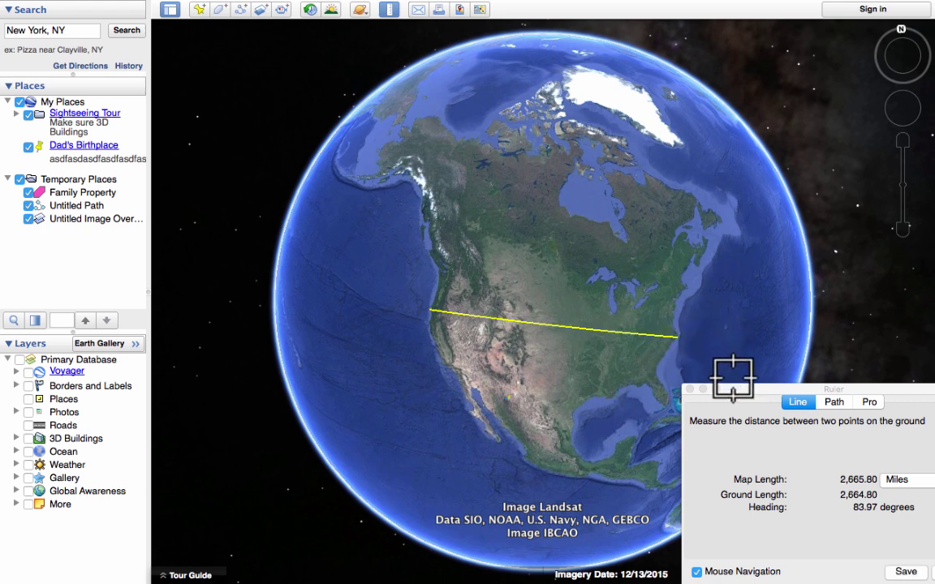
# - View the length of the line across the United States in yards, meters and centimeters
pyautogui.moveTo(756, 395); pyautogui.dragTo(625, 136)
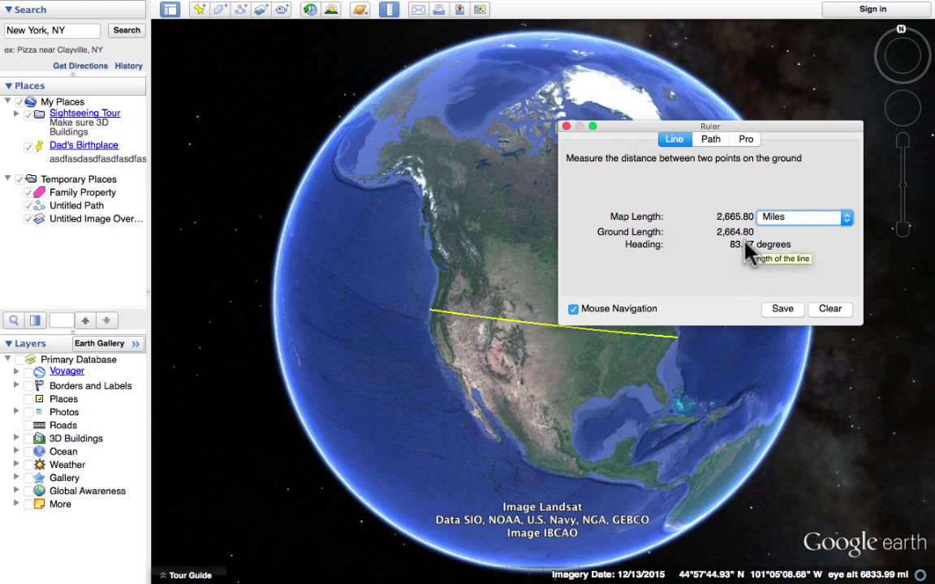
pyautogui.click(818, 223)
pyautogui.click(828, 206)
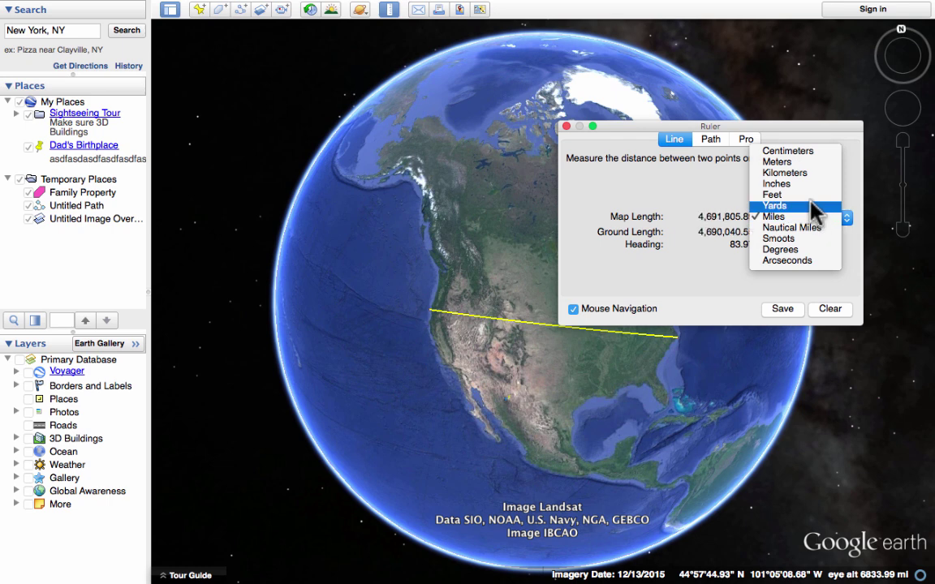
pyautogui.click(831, 215)
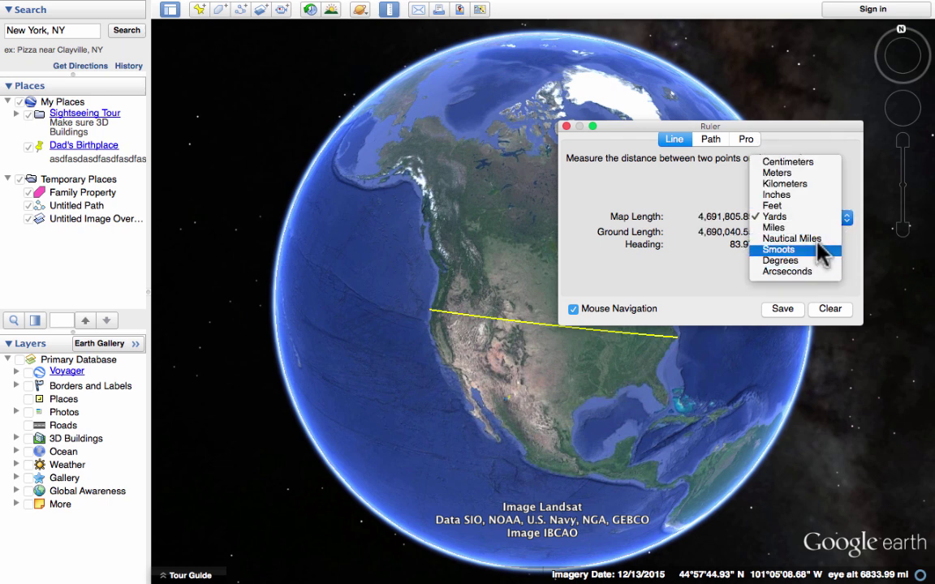
pyautogui.click(801, 174)
pyautogui.click(830, 217)
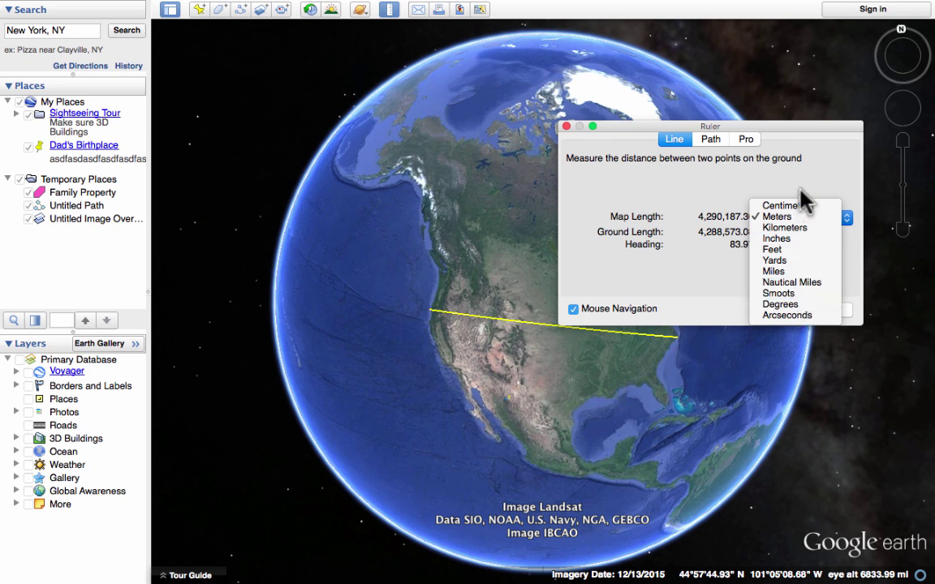
pyautogui.click(810, 208)
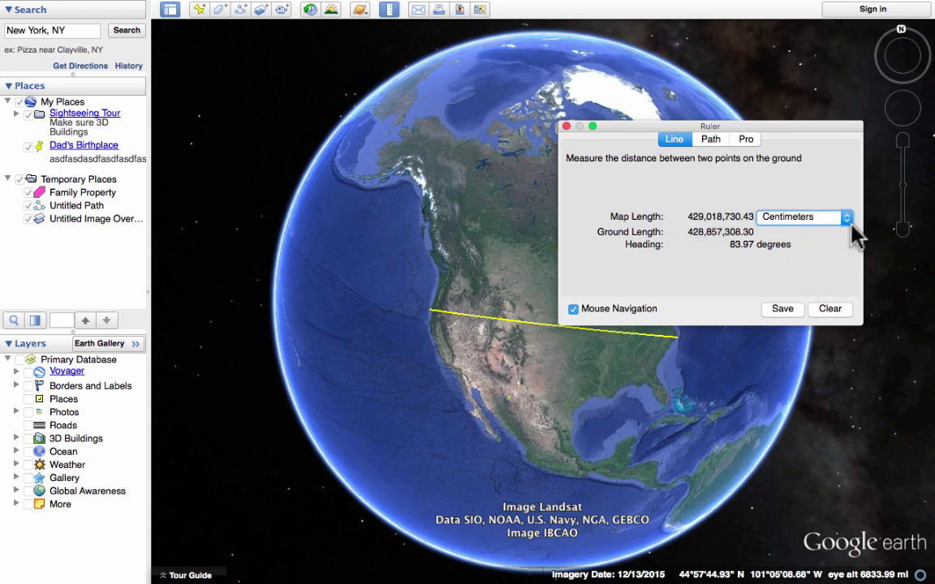
# - Measure a multi-point path from the Pacific through the western United States to Arctic Canada, then clear it and close the Ruler
pyautogui.click(711, 140)
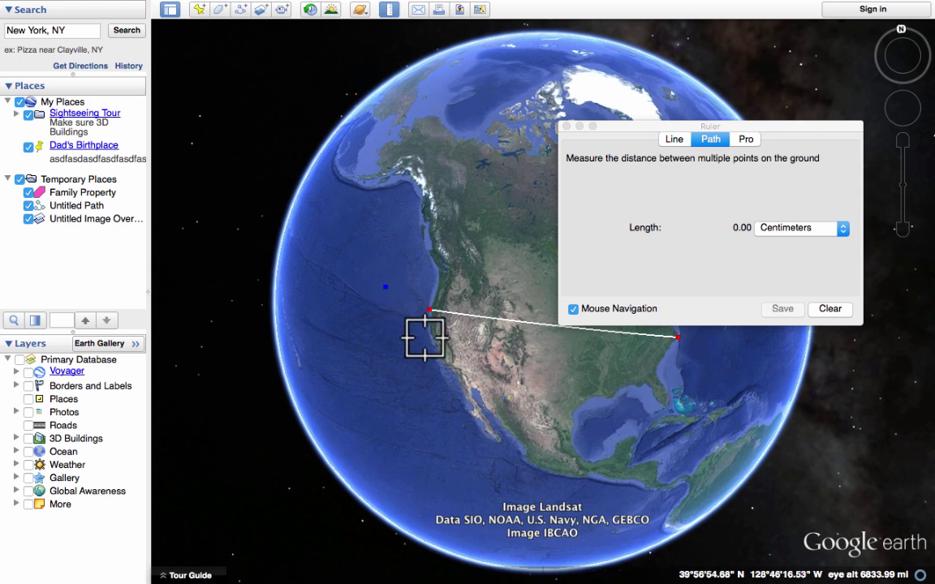
pyautogui.click(446, 366)
pyautogui.click(555, 357)
pyautogui.click(499, 253)
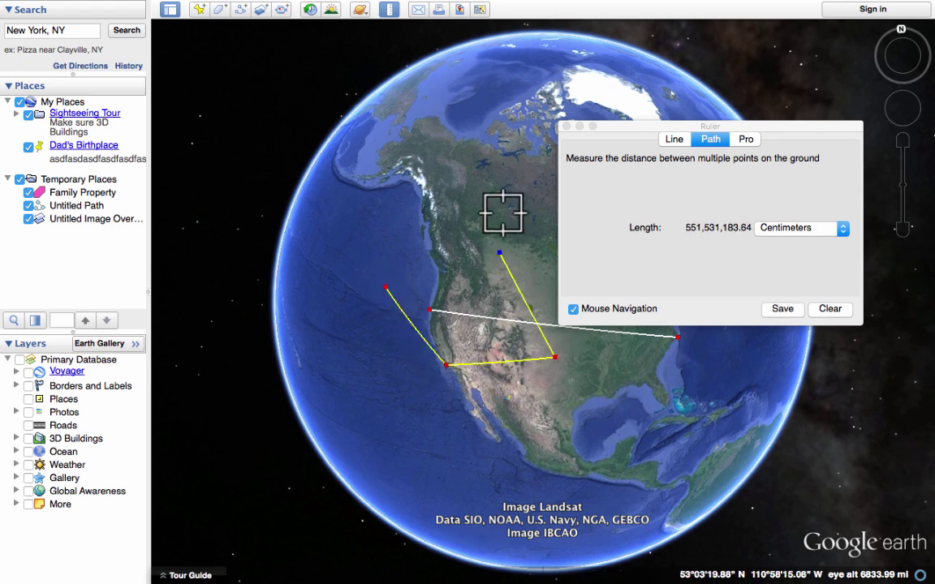
pyautogui.click(511, 177)
pyautogui.click(515, 110)
pyautogui.click(448, 106)
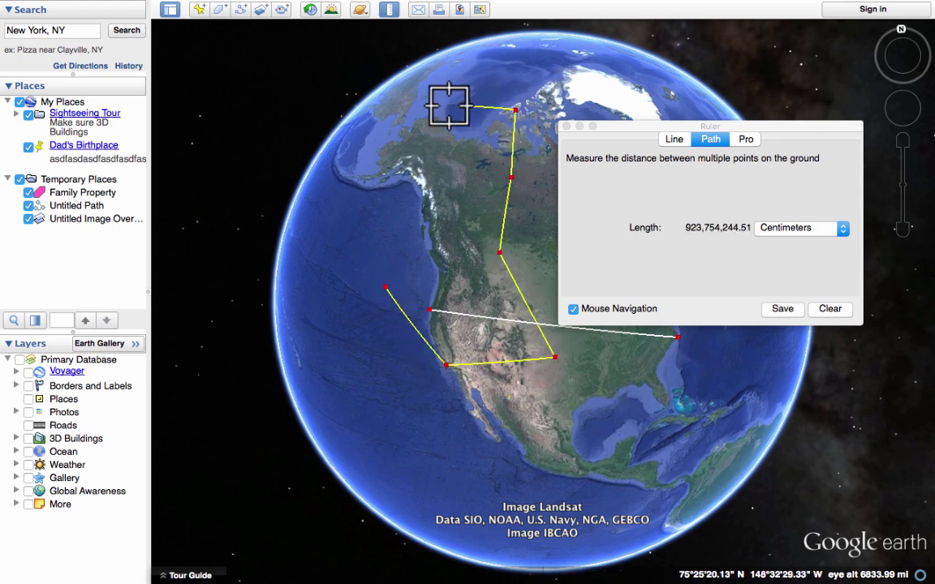
pyautogui.click(467, 108)
pyautogui.click(428, 120)
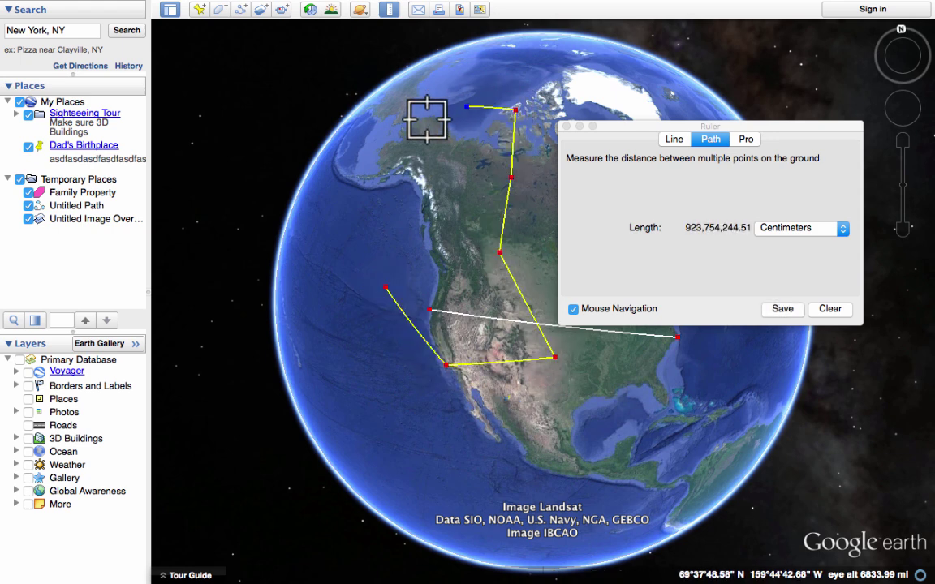
pyautogui.click(829, 310)
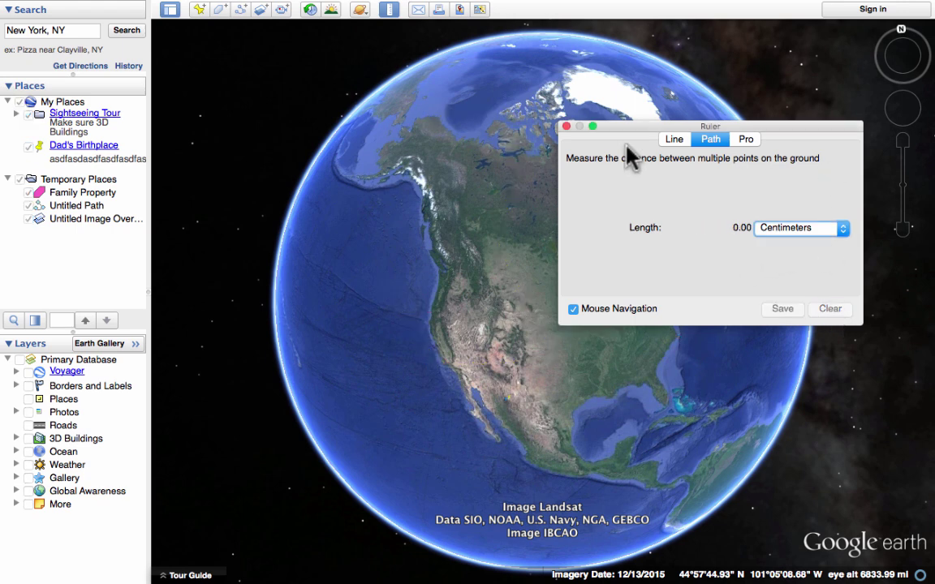
pyautogui.click(565, 126)
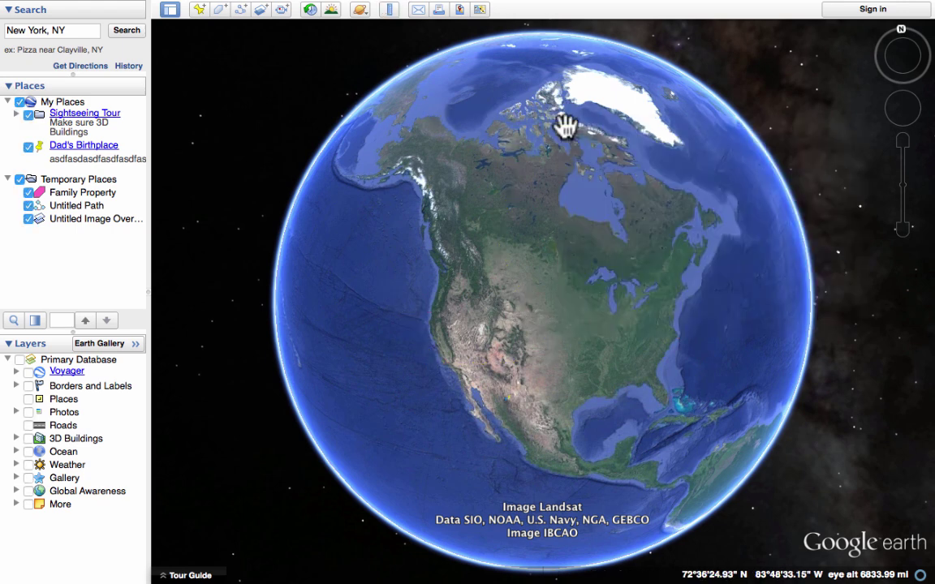
# - Review the attachment choices for e-mailing the globe view, and cancel without sending
pyautogui.click(420, 11)
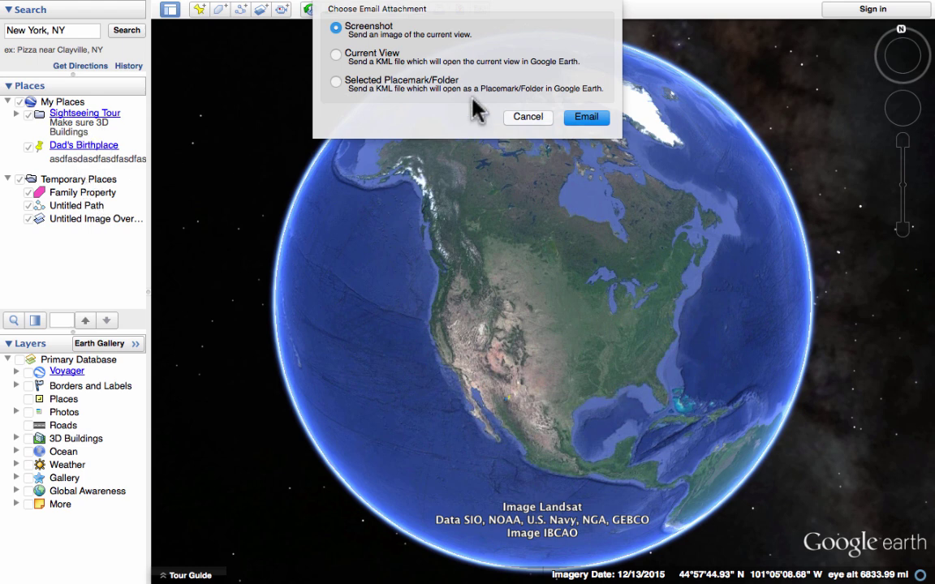
pyautogui.click(529, 118)
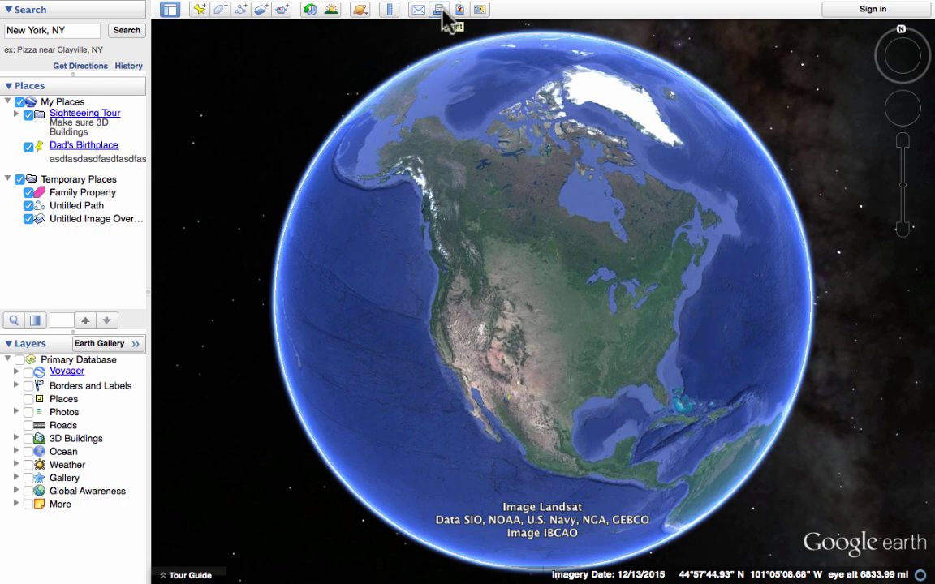
# - Frame the western United States close up and save the view as an image named Untitled on the Desktop
pyautogui.click(460, 9)
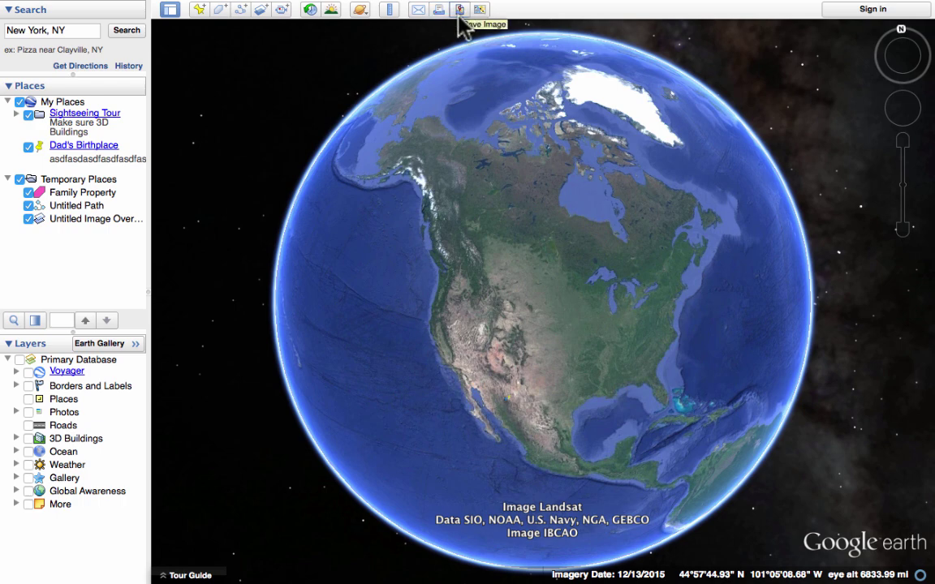
pyautogui.scroll(5, 559, 213)
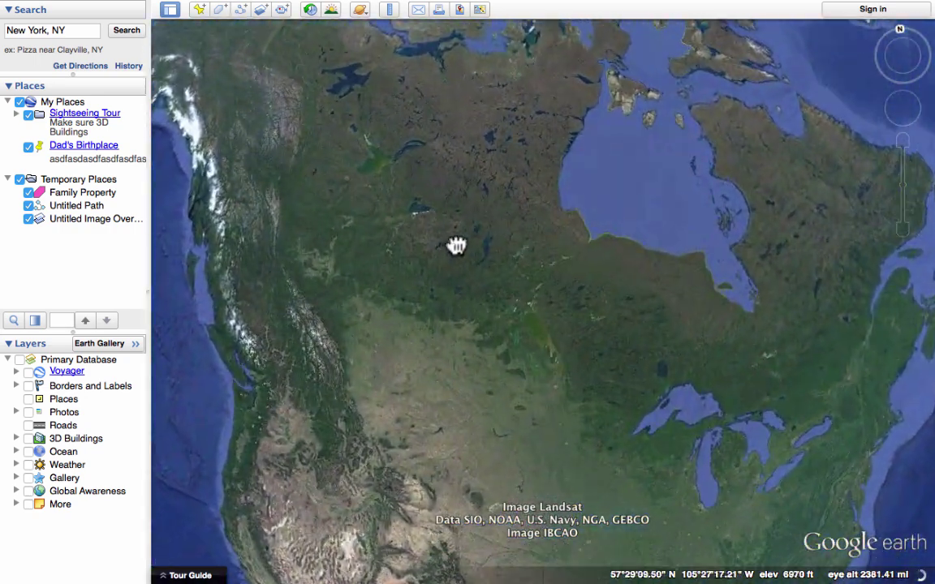
pyautogui.moveTo(456, 246); pyautogui.dragTo(469, 81)
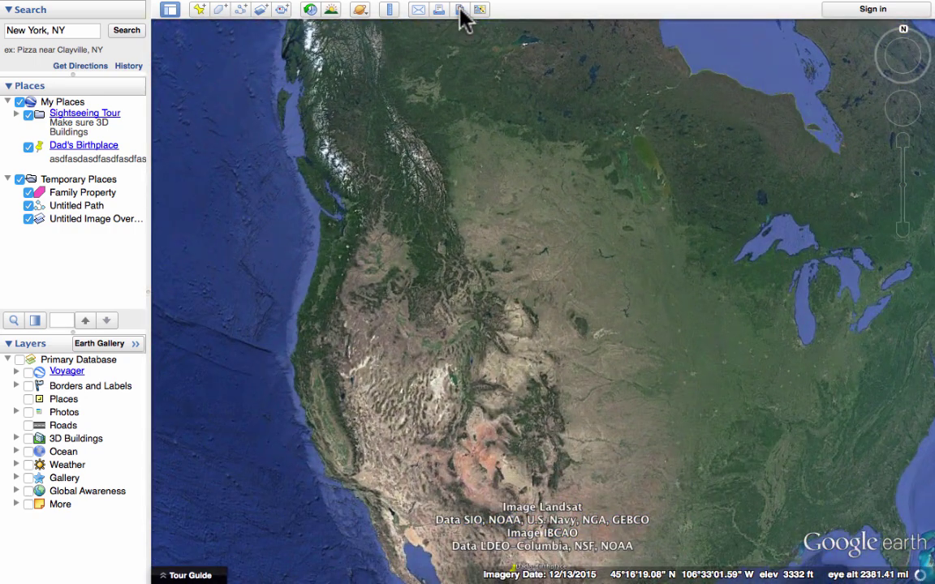
pyautogui.click(459, 10)
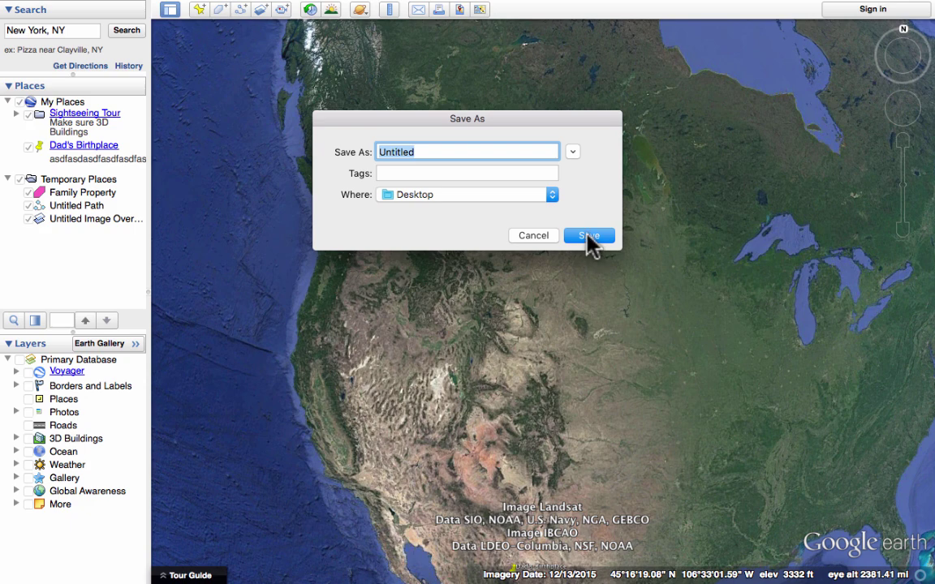
pyautogui.click(590, 237)
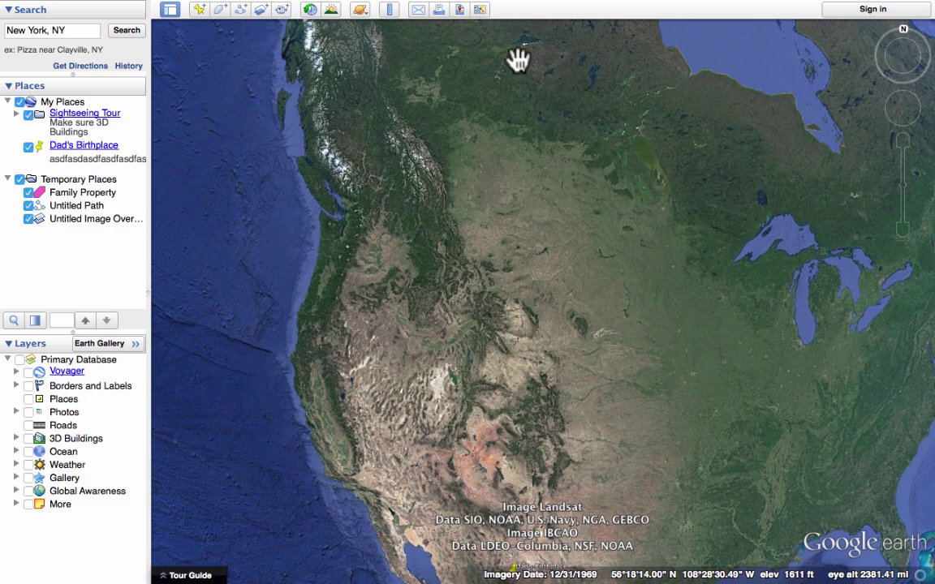
# - Open the current view of the western United States in Google Maps
pyautogui.click(481, 11)
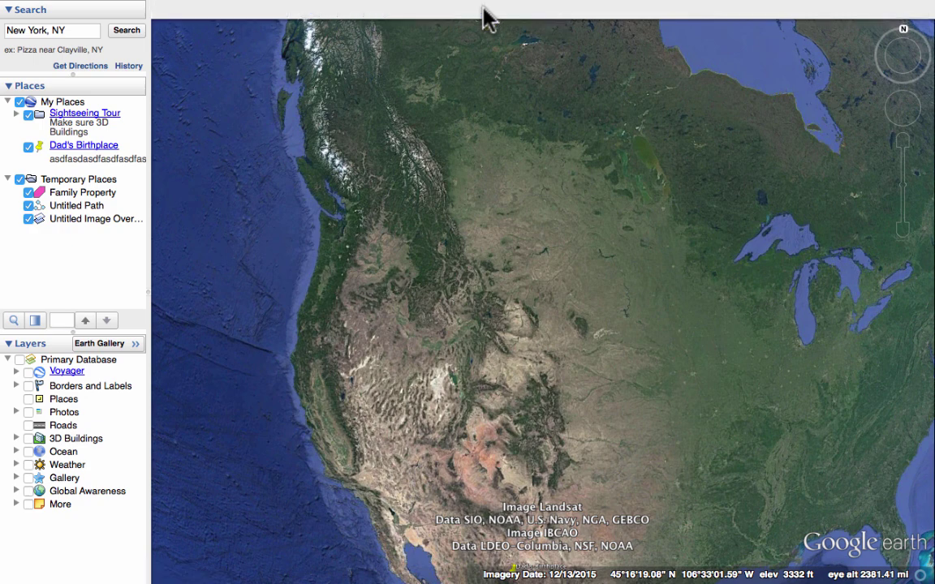